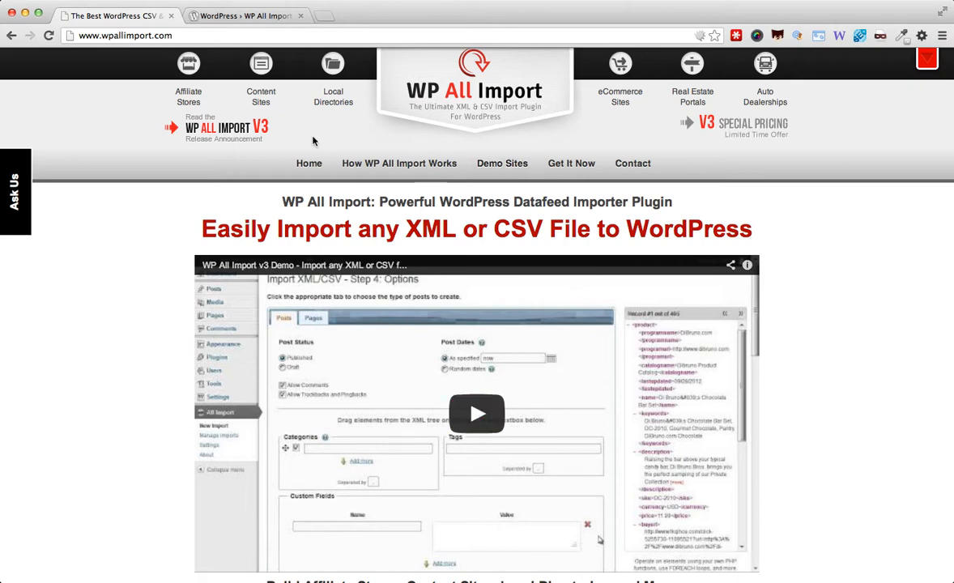
Examine the WP All Import website and the plugin's WordPress.org description, including the Professional Edition features
click(269, 23)
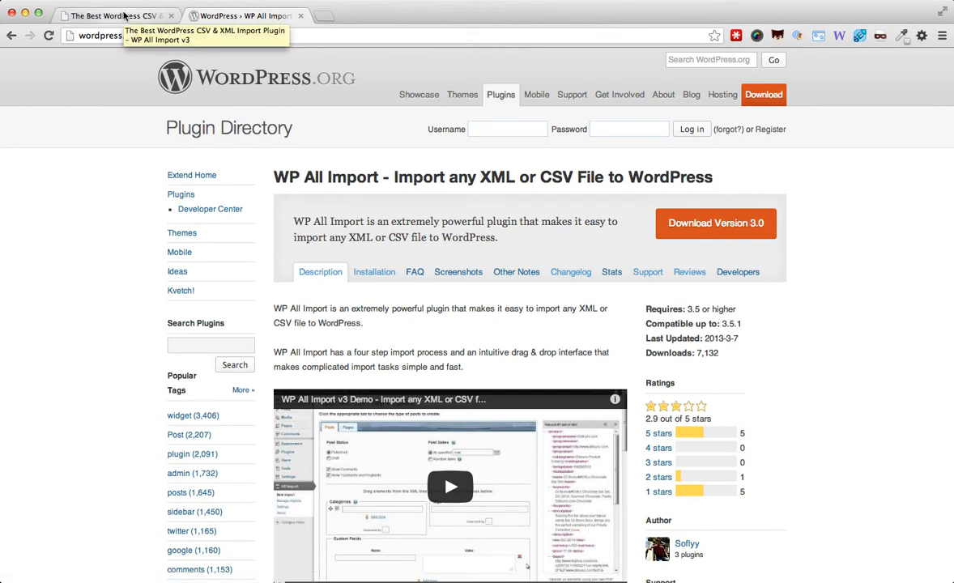
click(124, 15)
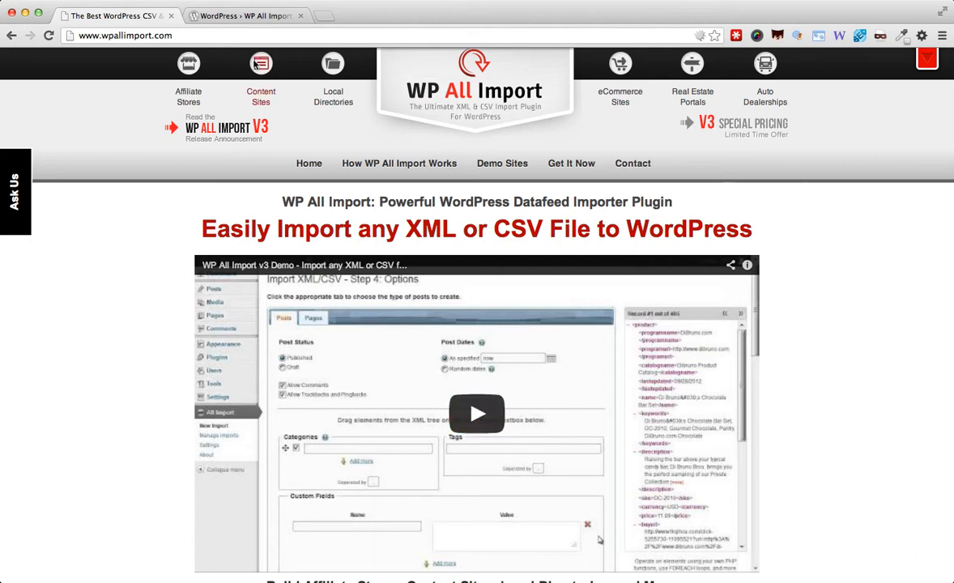
click(227, 17)
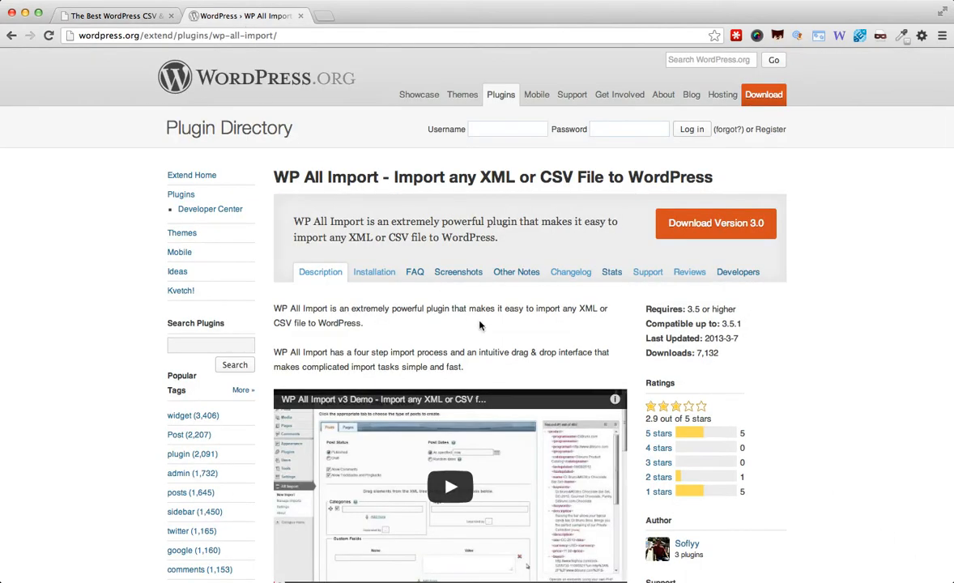
scroll(479, 326, down, 3)
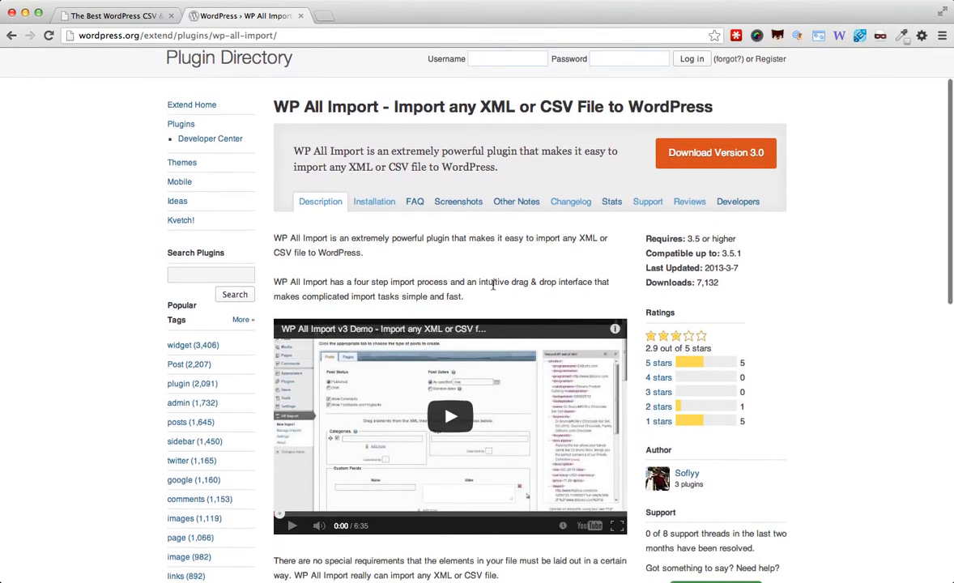
scroll(494, 290, down, 8)
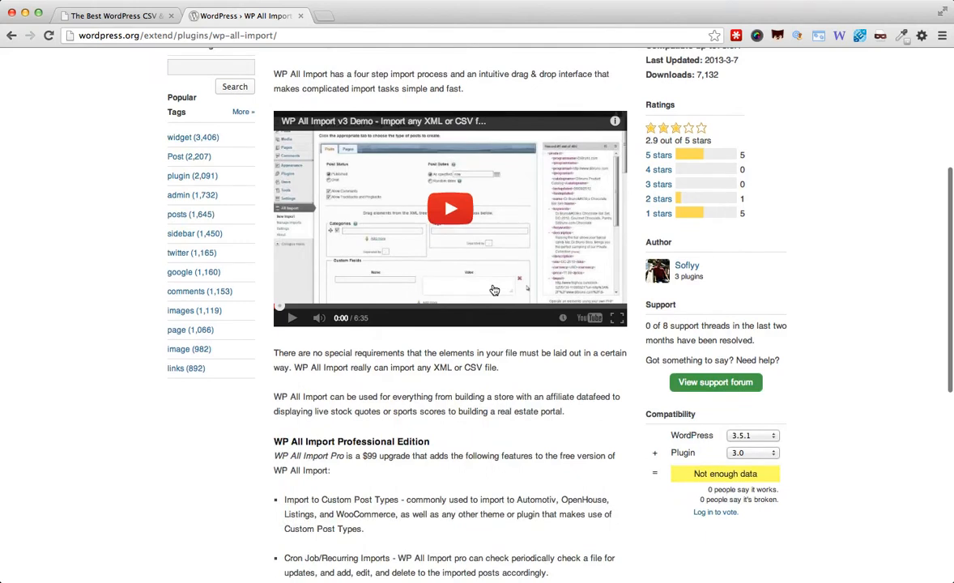
scroll(495, 290, down, 8)
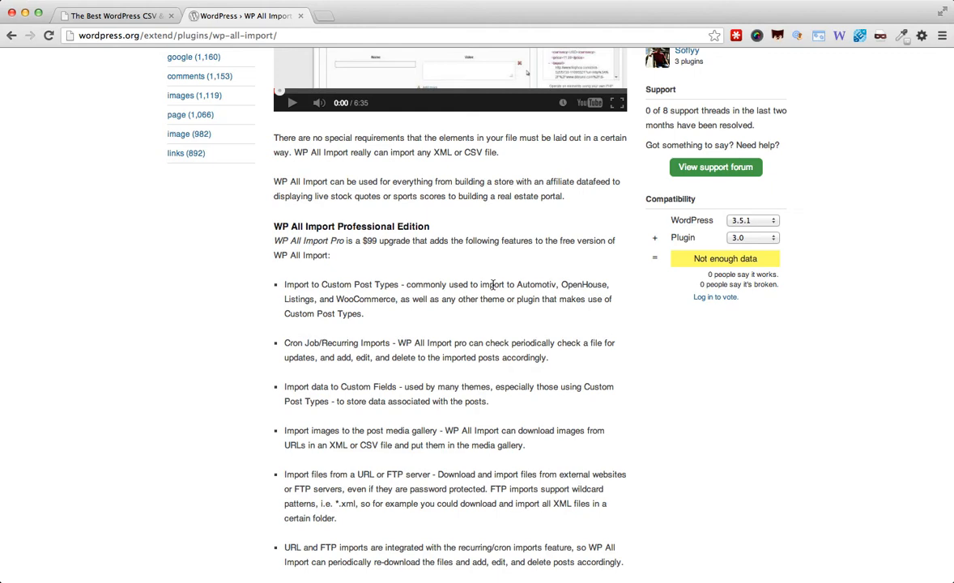
scroll(493, 285, down, 3)
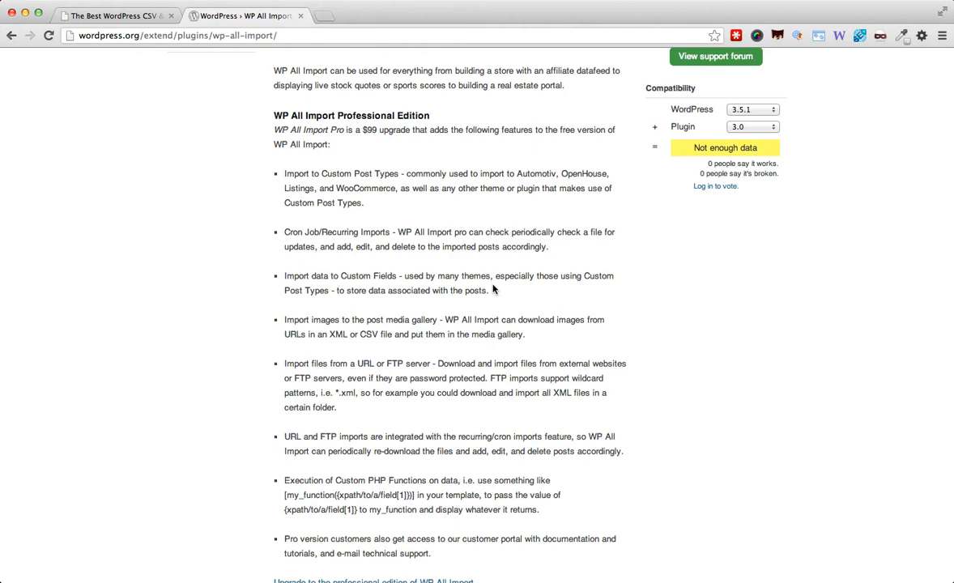
scroll(494, 289, down, 3)
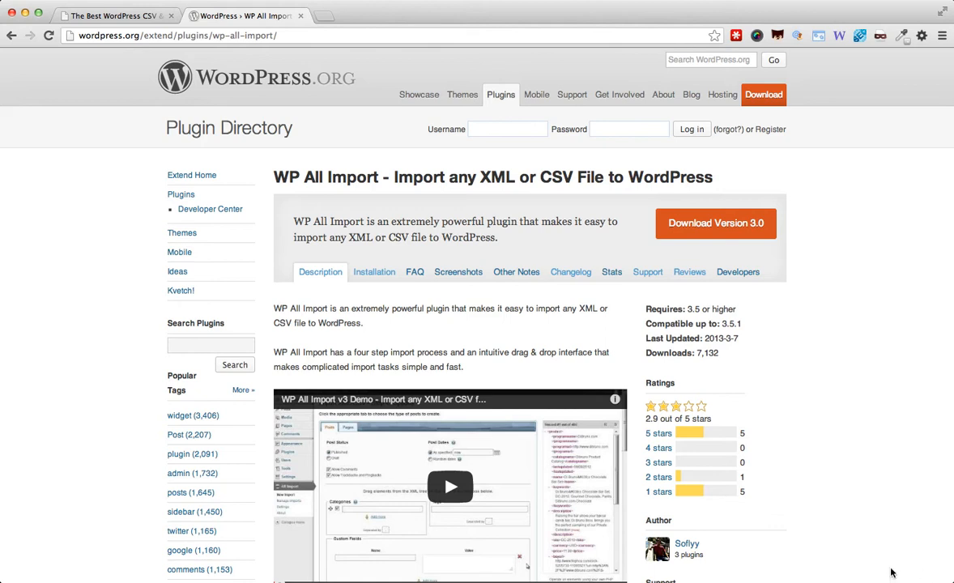
scroll(871, 486, down, 1)
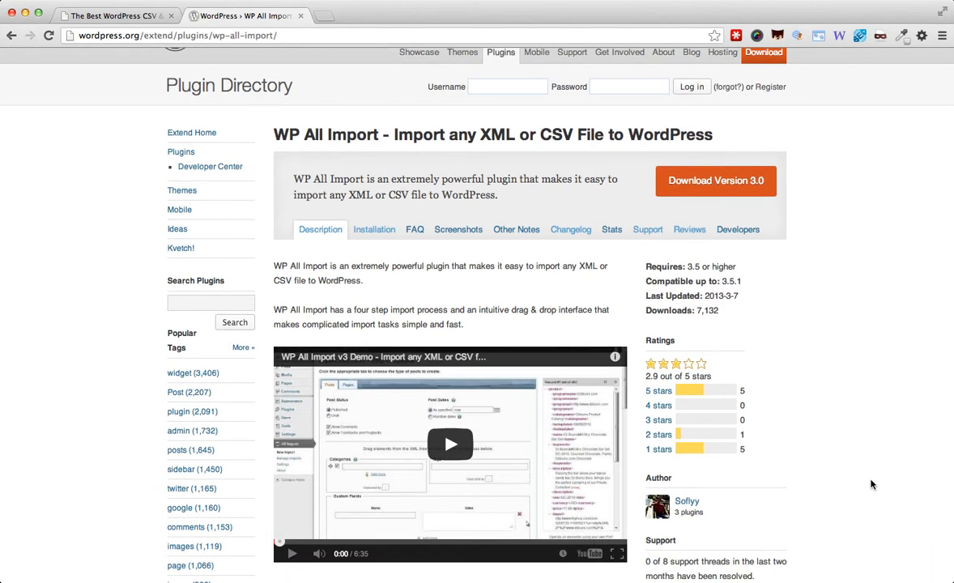
scroll(871, 485, down, 2)
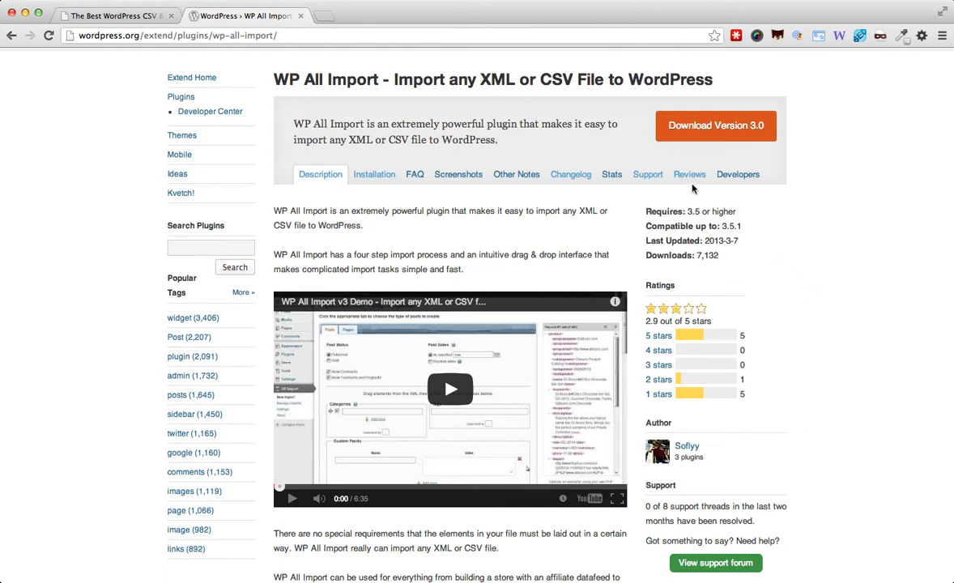
Read the OFFICIAL - Support topic in the plugin's support forum and look through the list of support topics
click(651, 179)
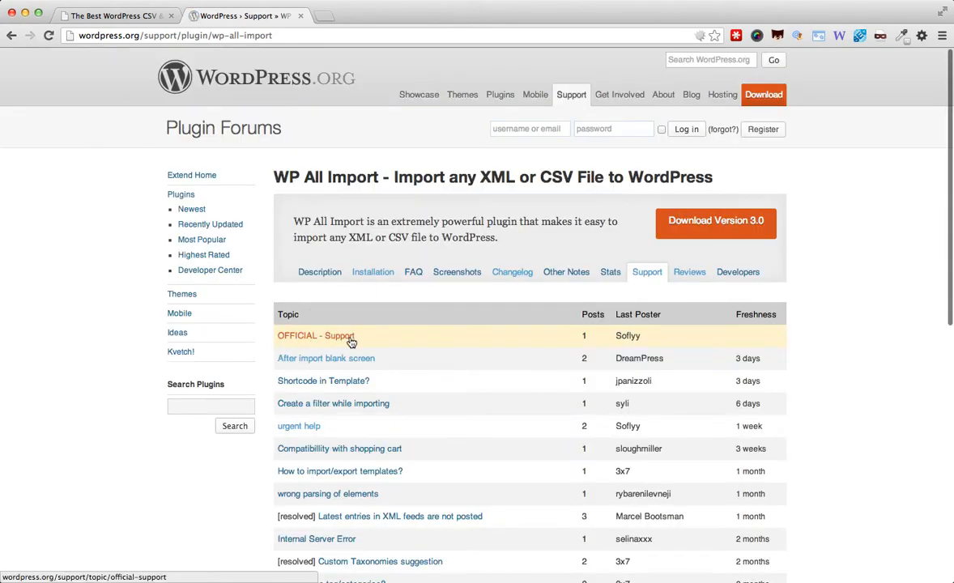
click(340, 337)
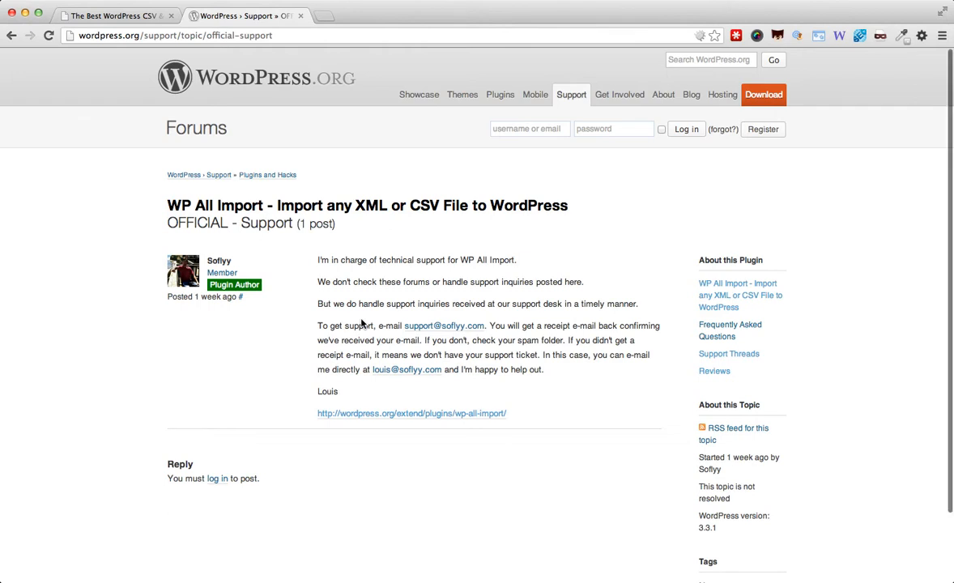
scroll(361, 323, left, 5)
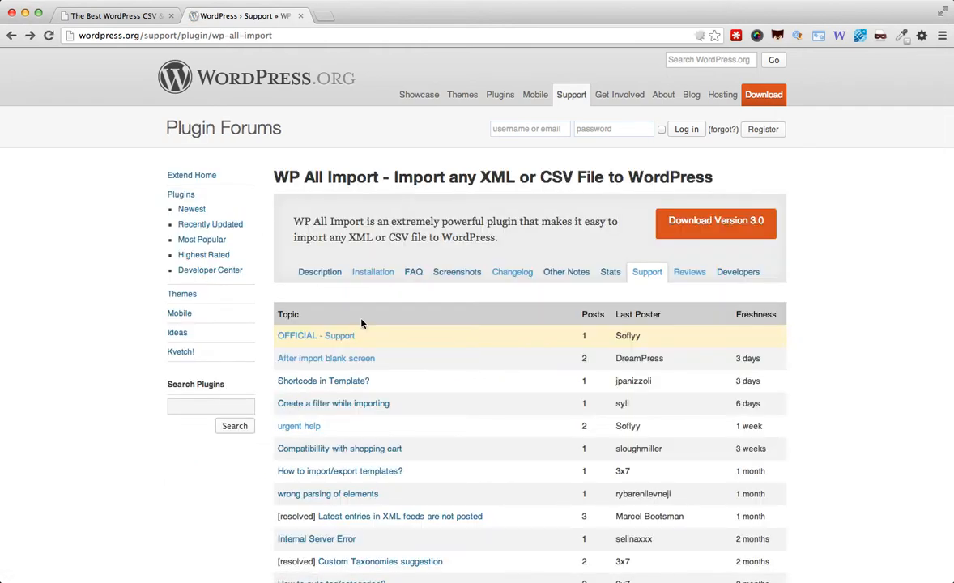
scroll(361, 323, down, 3)
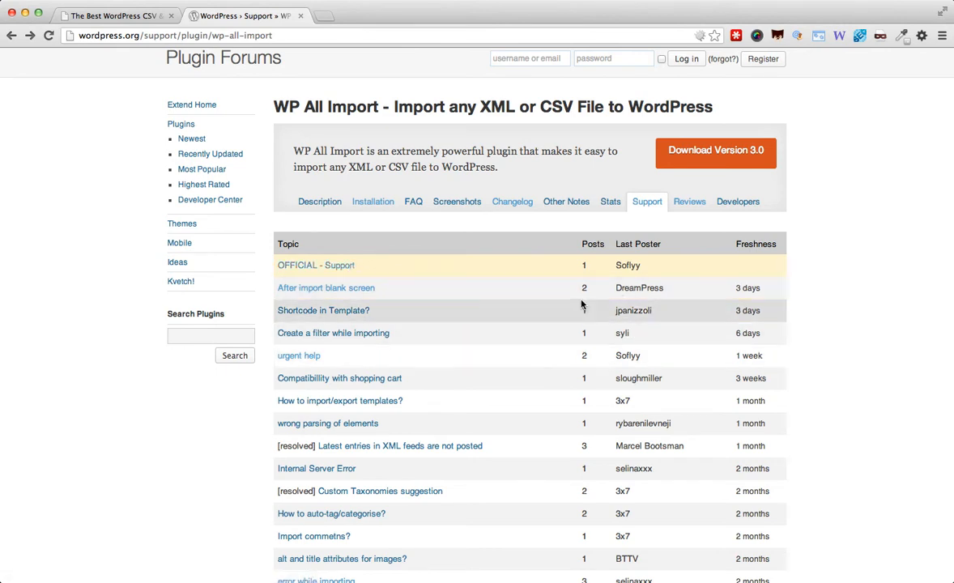
scroll(583, 308, down, 5)
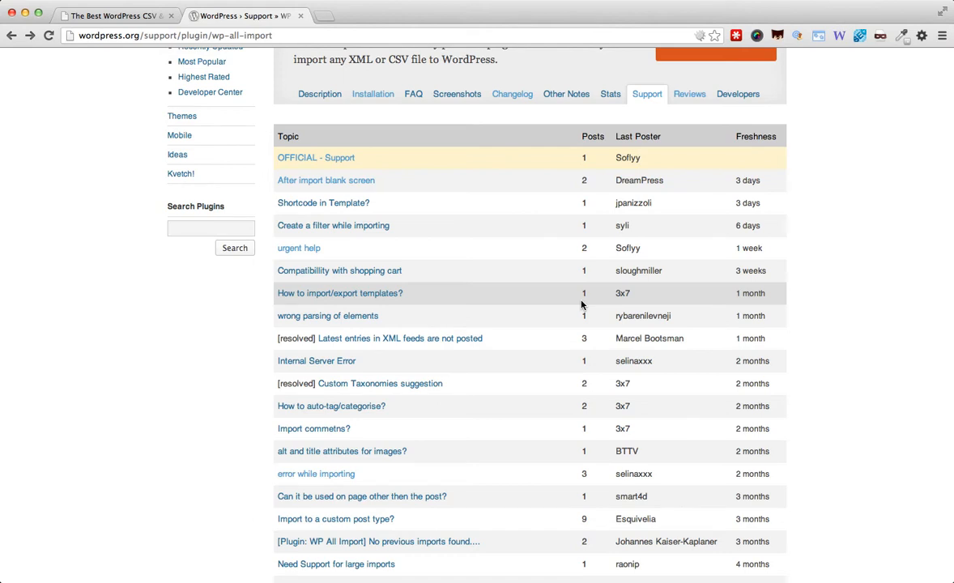
scroll(581, 305, up, 5)
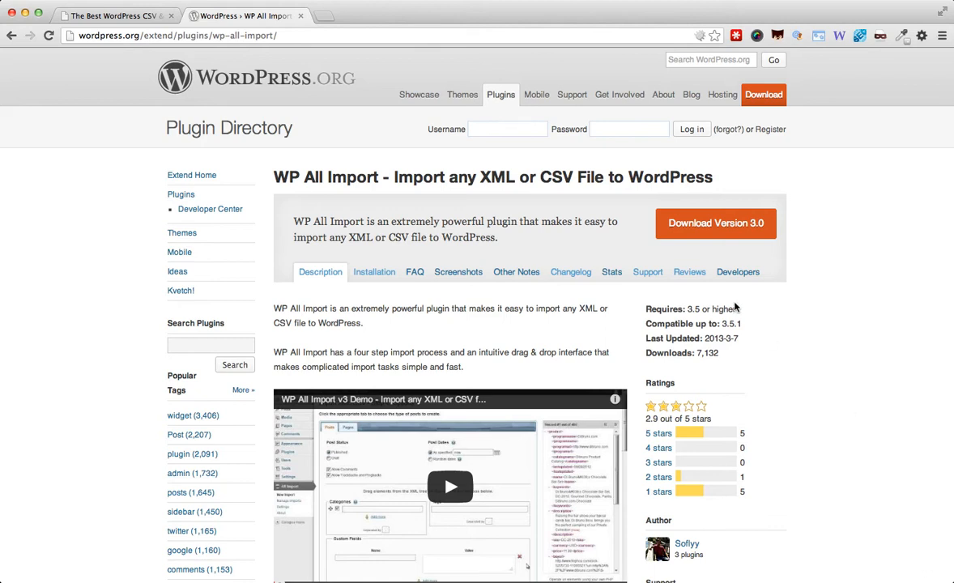
Review the Affiliate Stores page on the WP All Import website
click(122, 17)
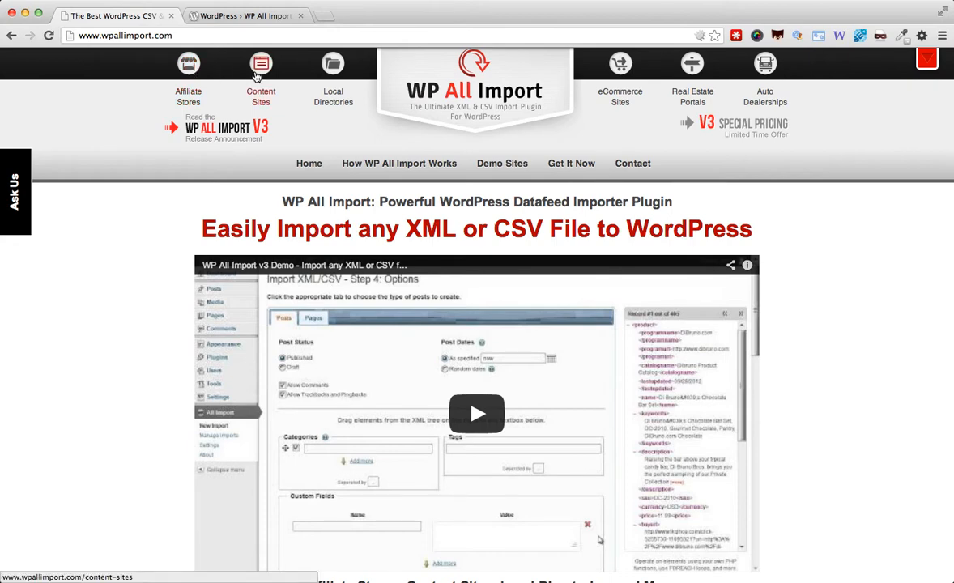
click(196, 94)
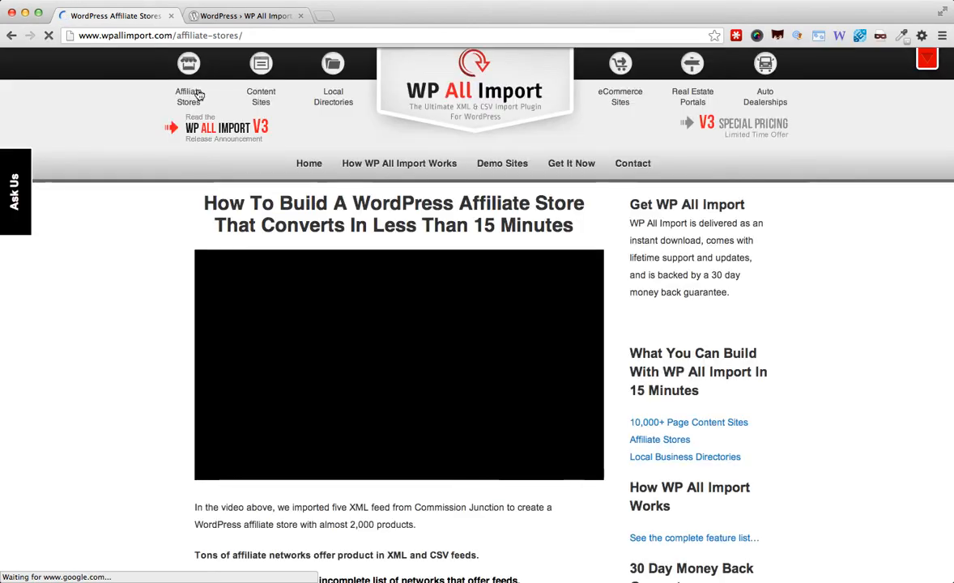
scroll(136, 284, down, 5)
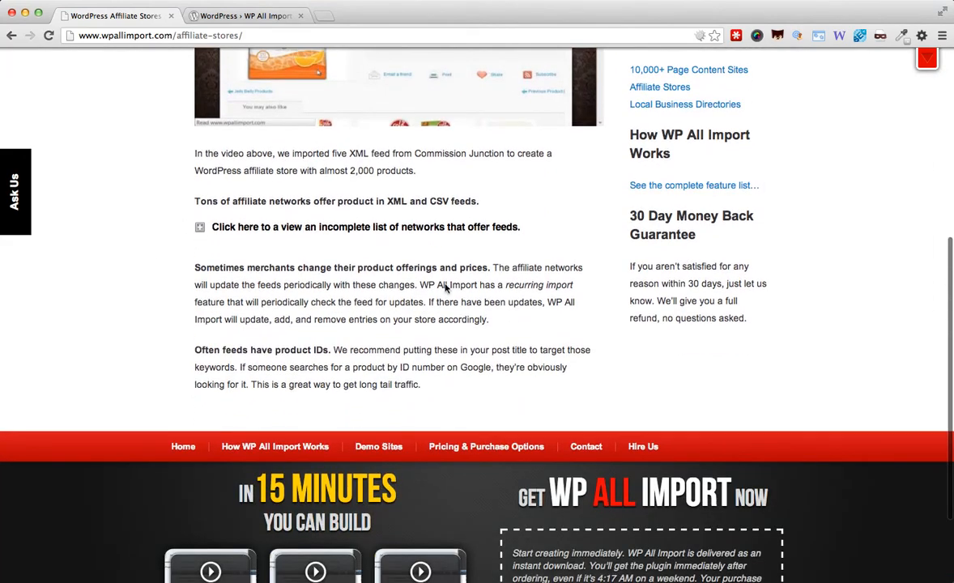
scroll(344, 210, up, 5)
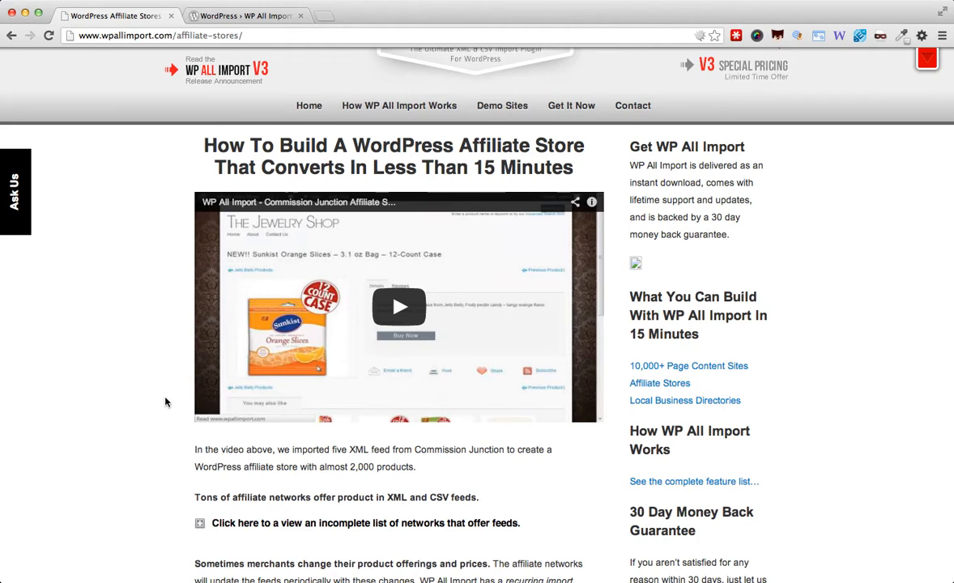
scroll(165, 402, up, 2)
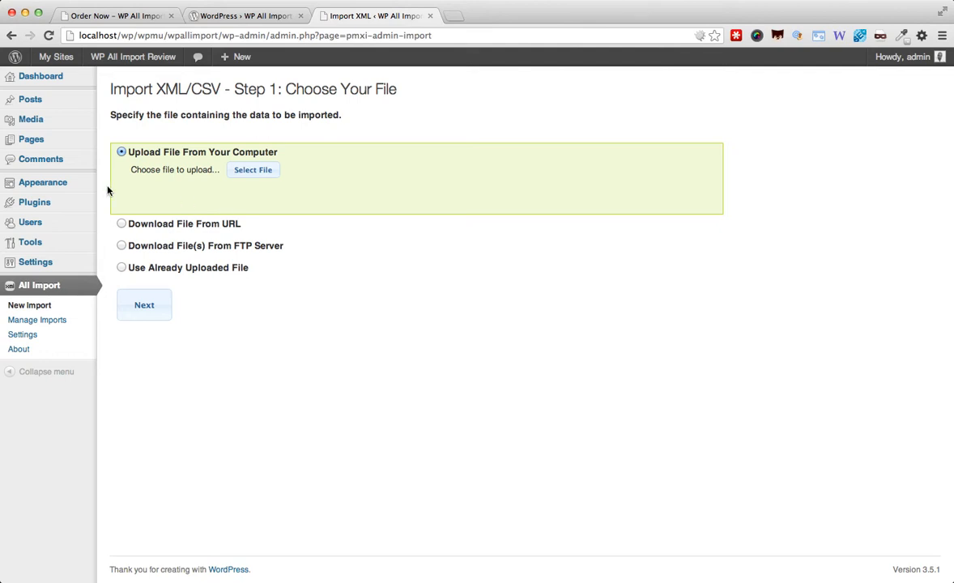
Review the import source options for a URL, an FTP server and an already uploaded file
click(131, 225)
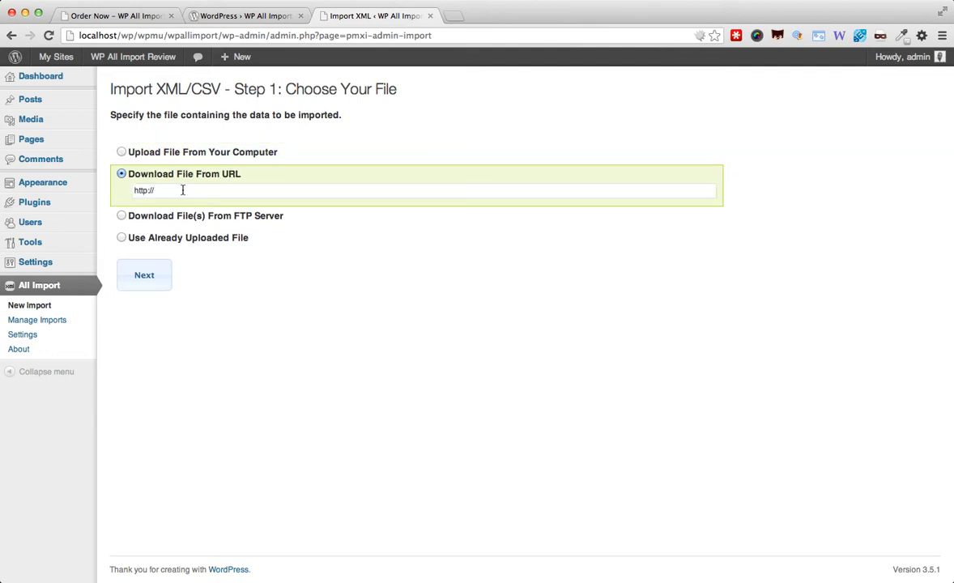
click(149, 217)
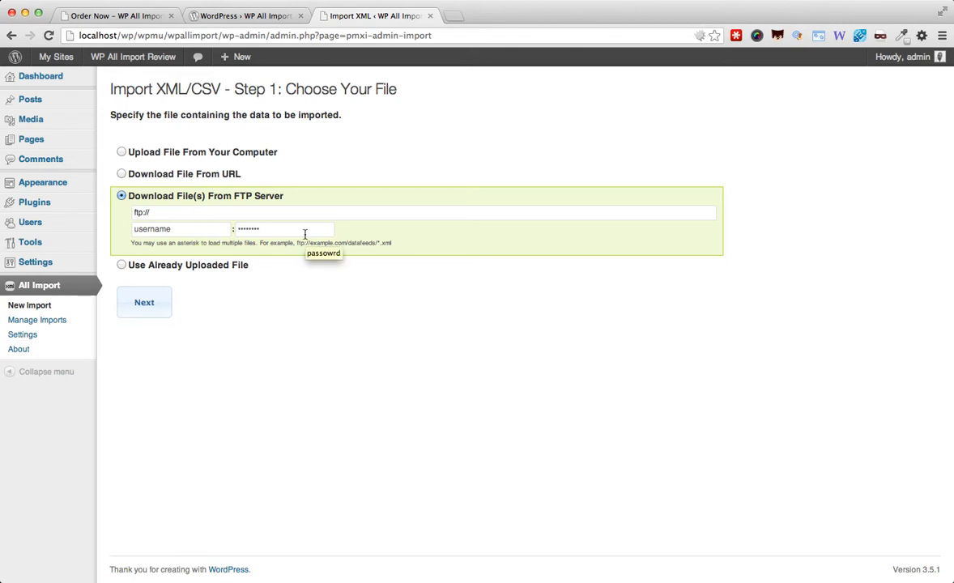
click(239, 269)
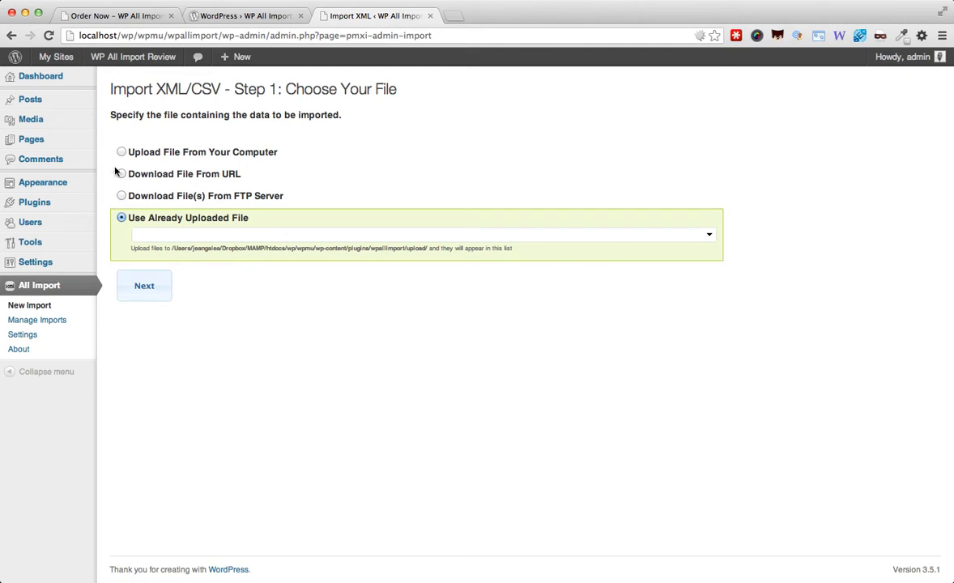
Upload xmlfile.xml from the computer as the import source and proceed to element selection
mouse_move(60, 123)
click(204, 153)
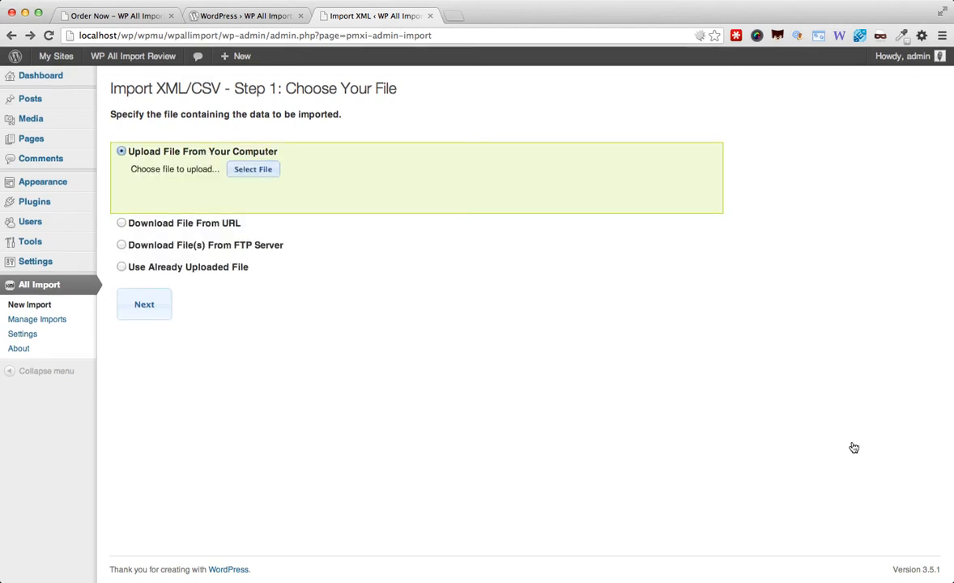
click(274, 168)
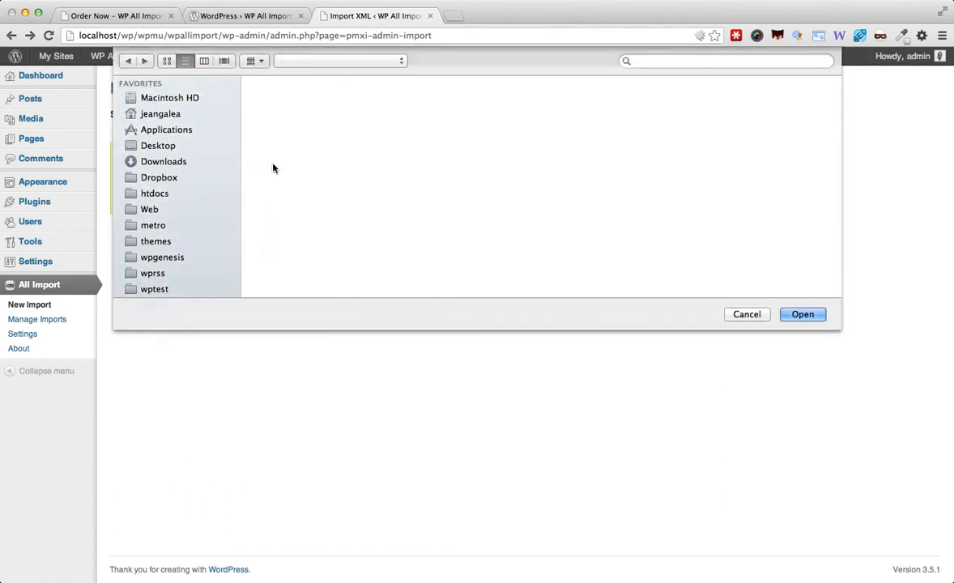
click(305, 93)
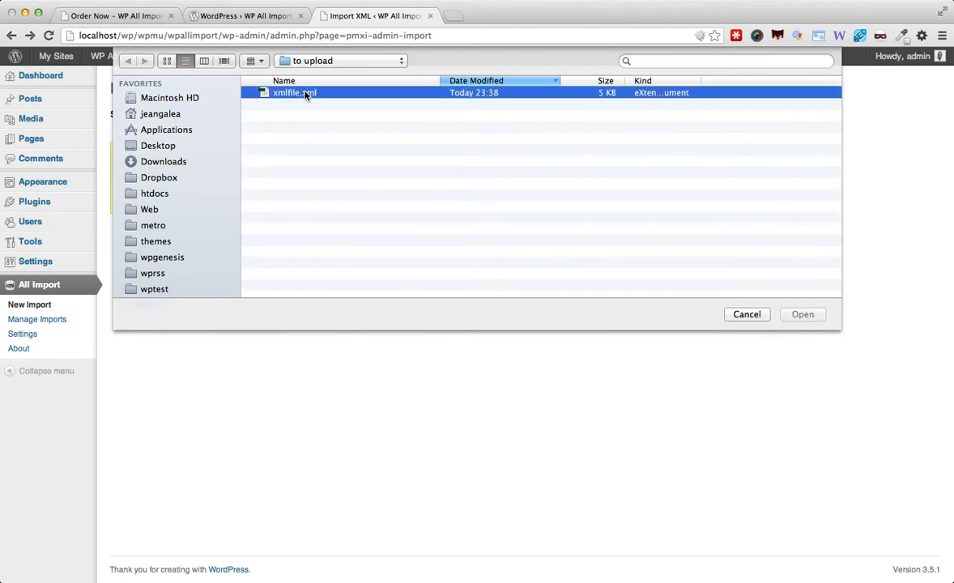
click(801, 315)
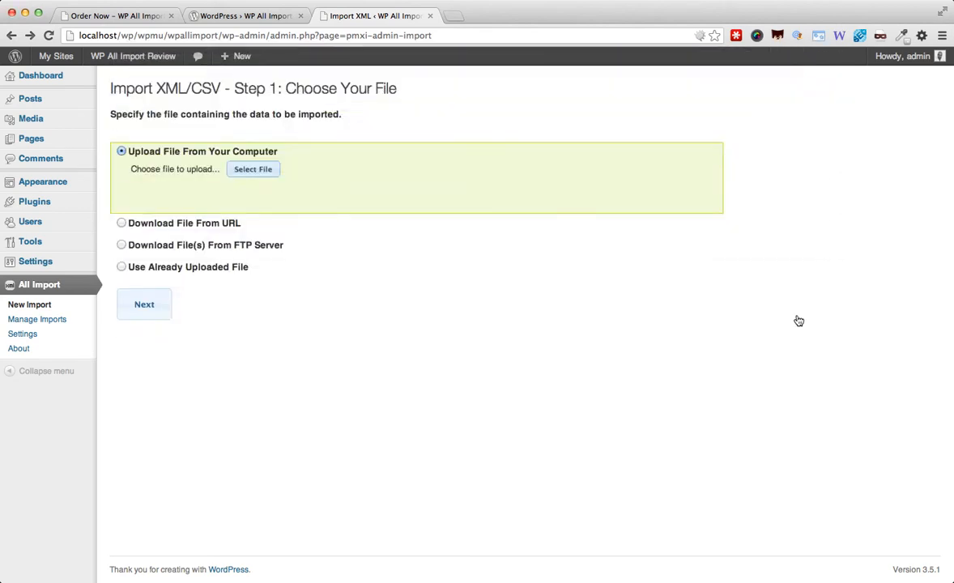
click(147, 310)
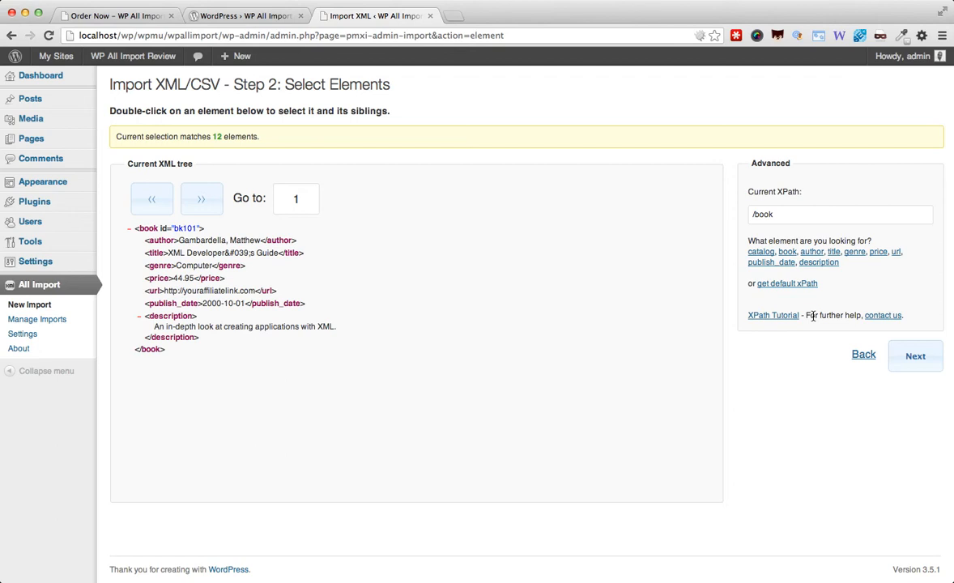
Accept the /book element selection and map the XML title element to the post title in the template
click(929, 366)
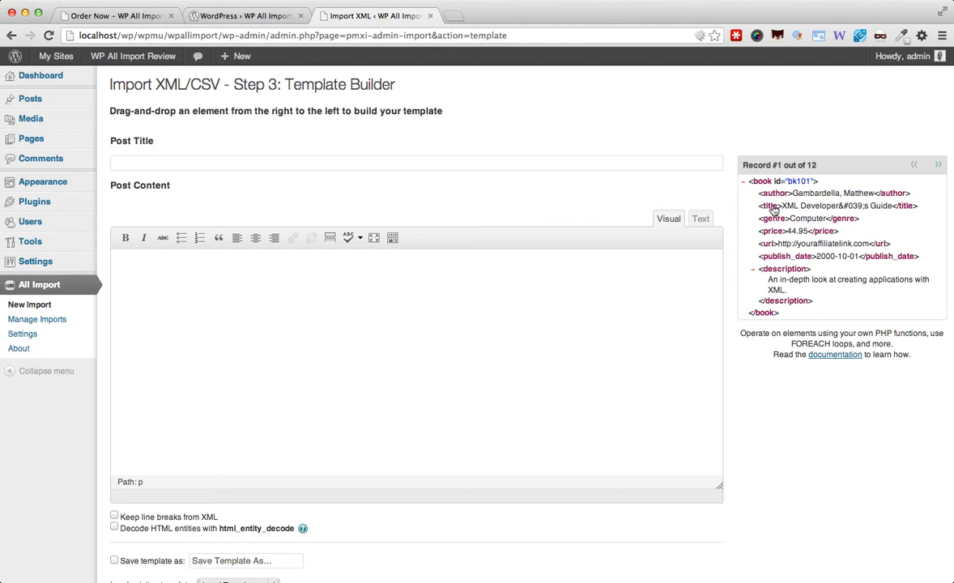
drag(773, 209, 360, 160)
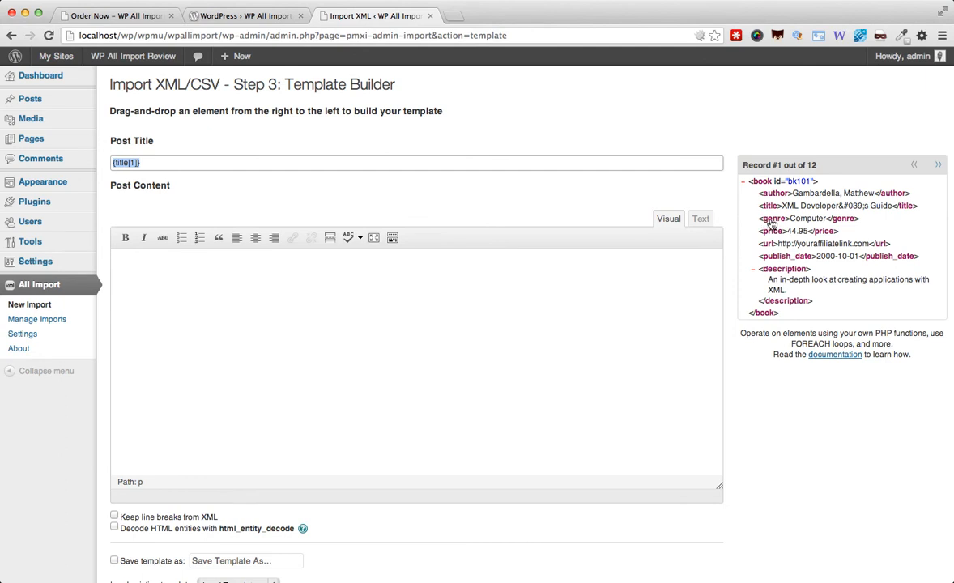
Insert the XML author element into the post content and put the label "Author:" in front of it
drag(770, 195, 540, 326)
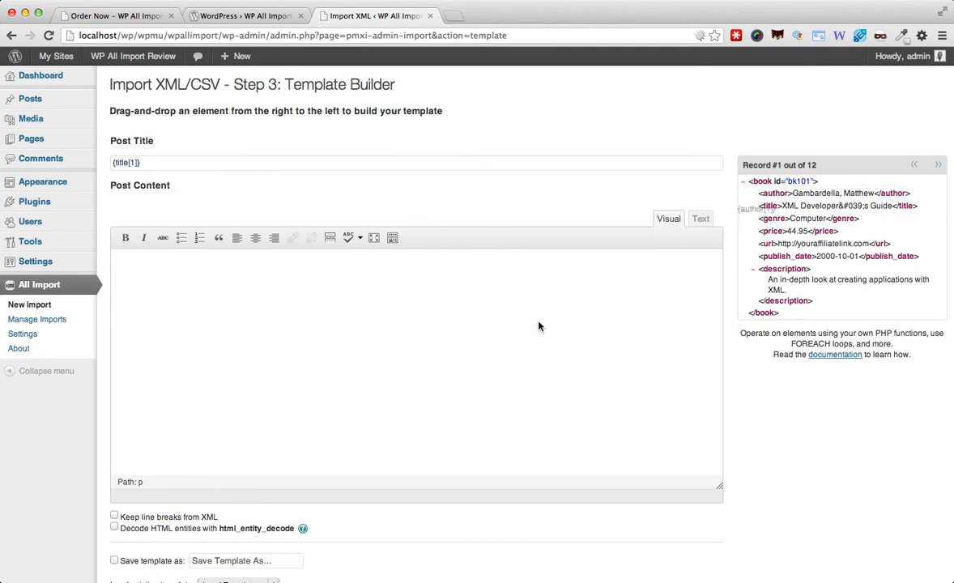
drag(761, 193, 266, 342)
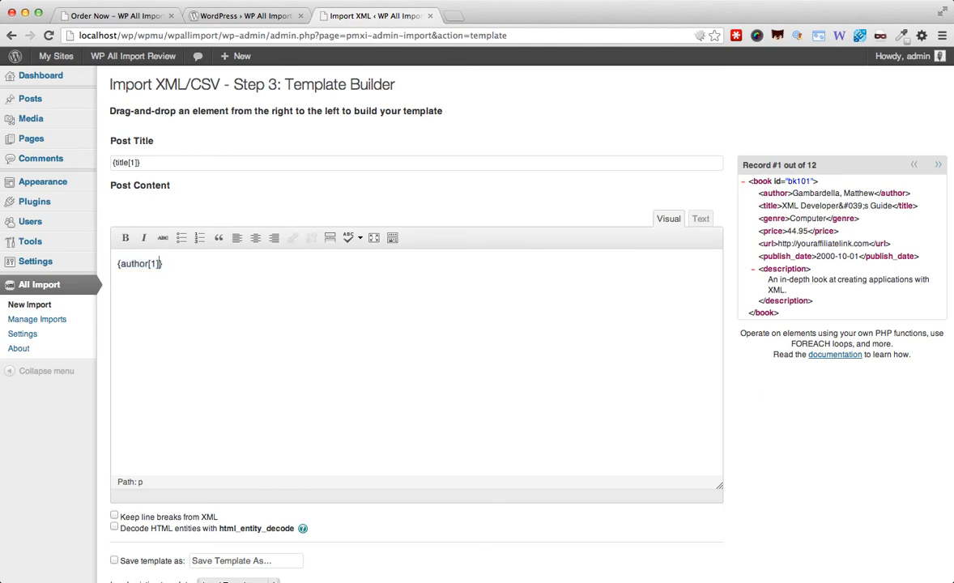
click(118, 263)
text(Author:)
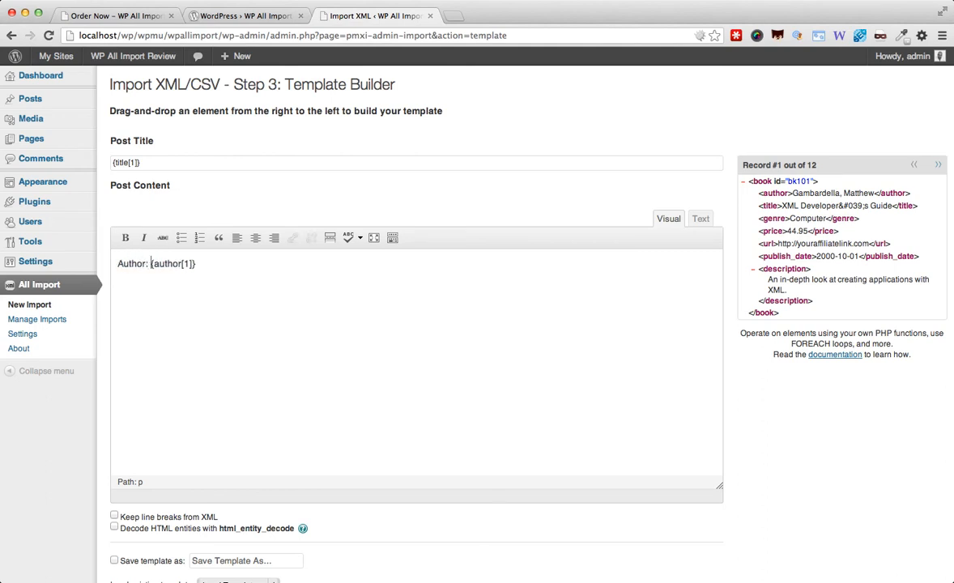
Add a new "Price:" line below the author in the post content, followed by the XML price element
key(End)
key(Return)
text(Price:)
drag(775, 233, 371, 325)
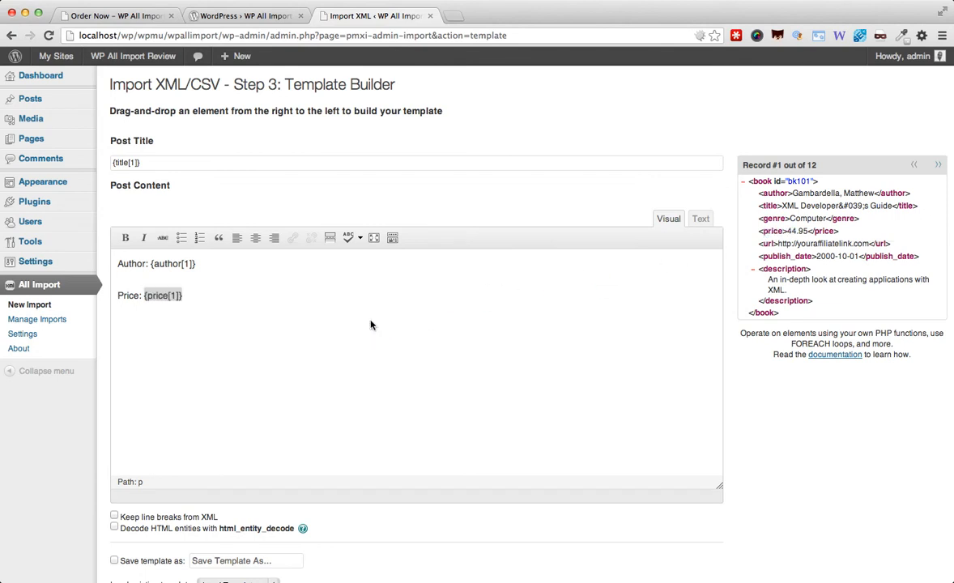
Add a "Buy now" line below the price and make it an HTML link whose href is the XML url element
click(371, 325)
key(Return)
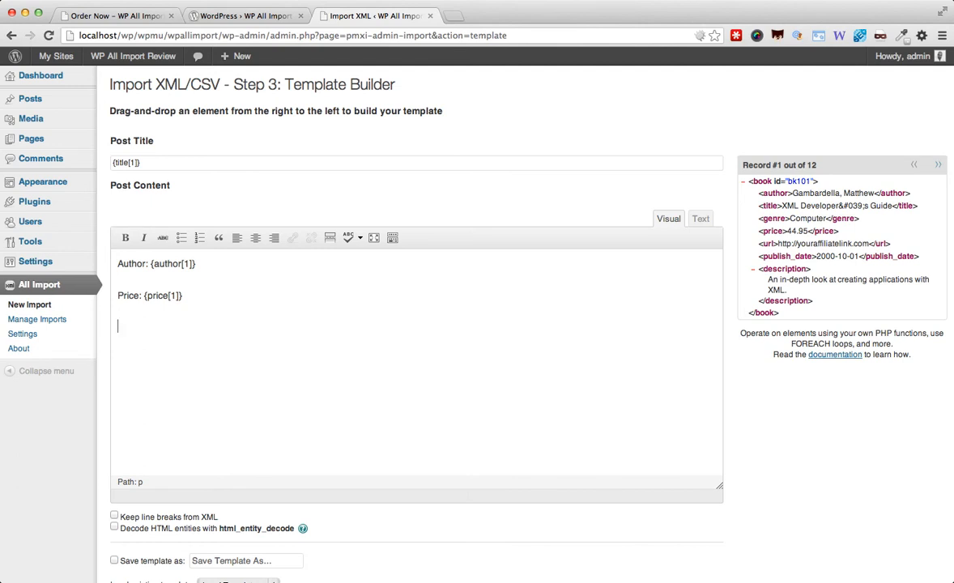
text(Buy now)
click(701, 218)
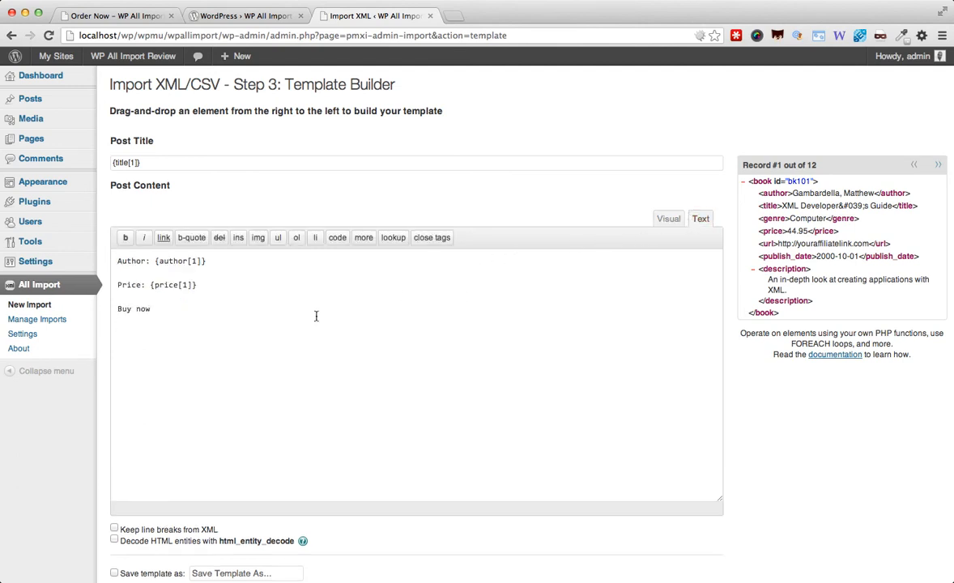
text(</a>)
click(118, 309)
text(<a href="">)
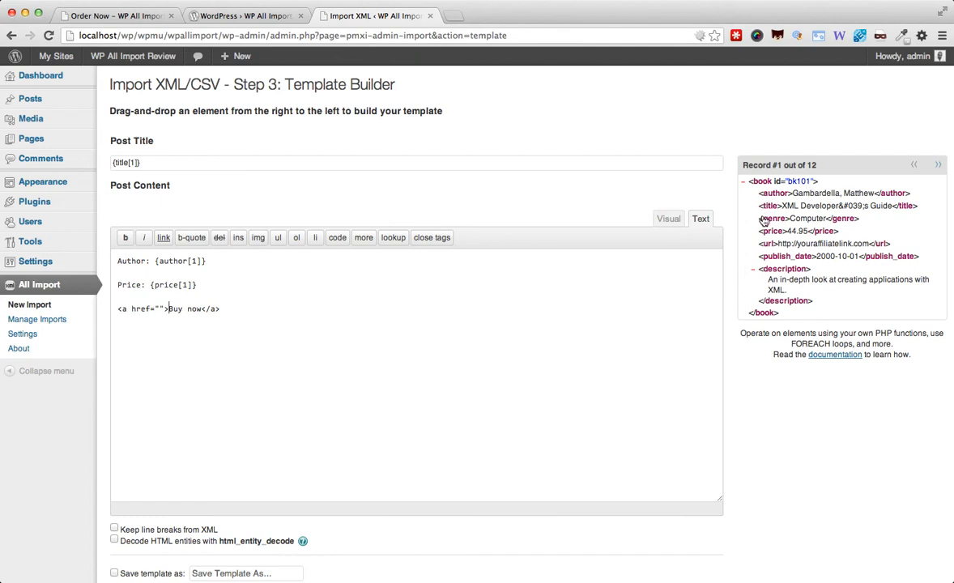
drag(765, 221, 162, 315)
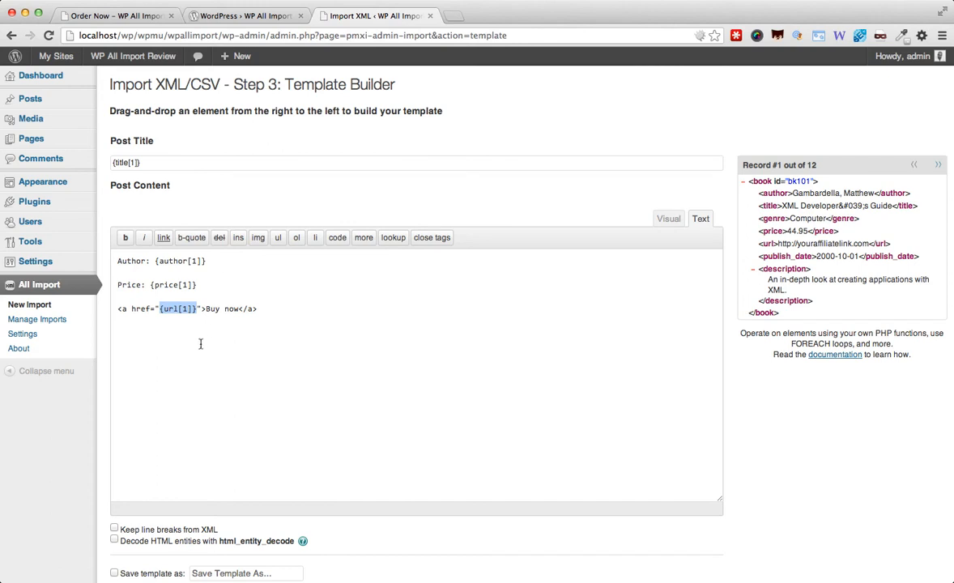
Set the template to be saved under the name "Book template"
scroll(193, 360, down, 3)
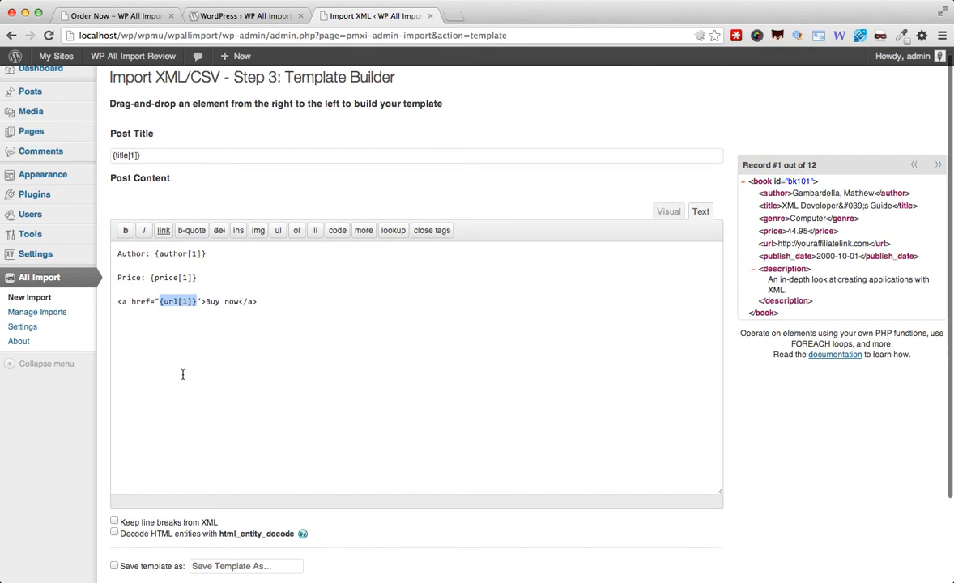
click(158, 468)
click(199, 464)
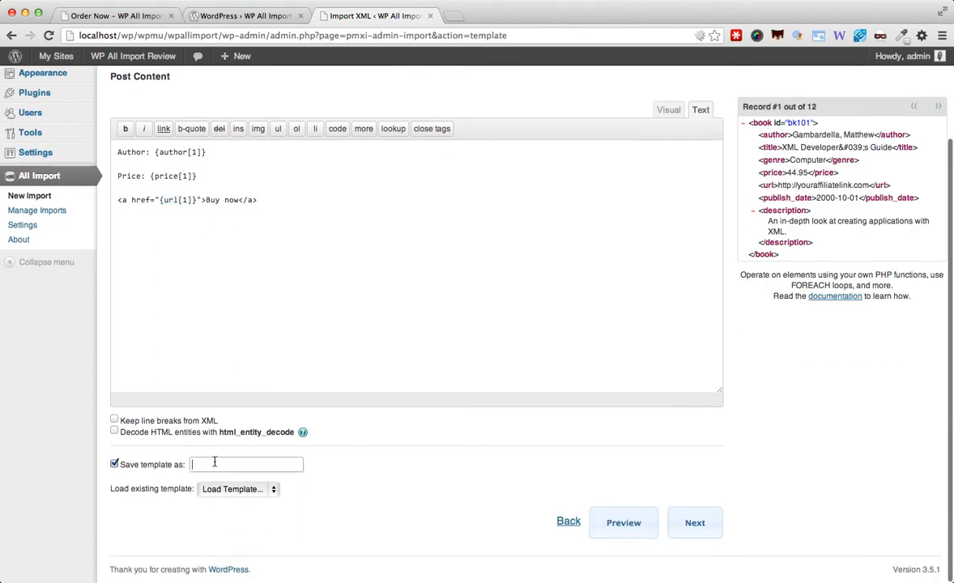
text(Book)
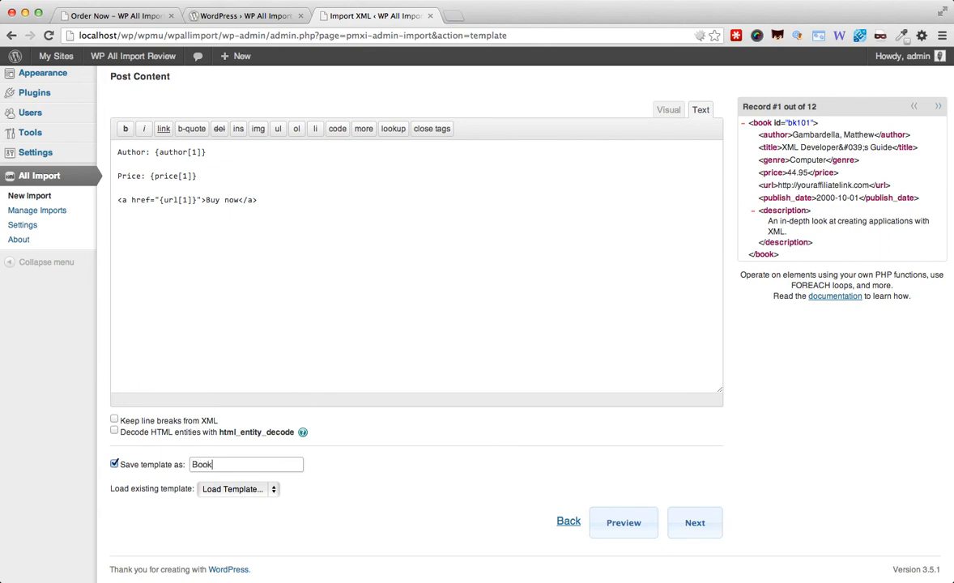
text( template)
Preview the post for the first record, test its Buy now link, and return to the template builder
click(623, 520)
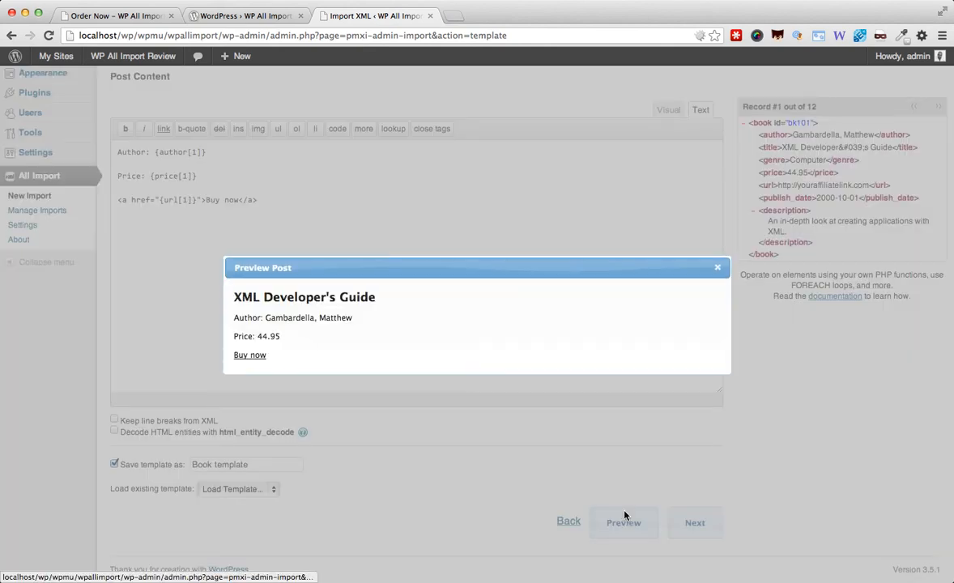
click(251, 356)
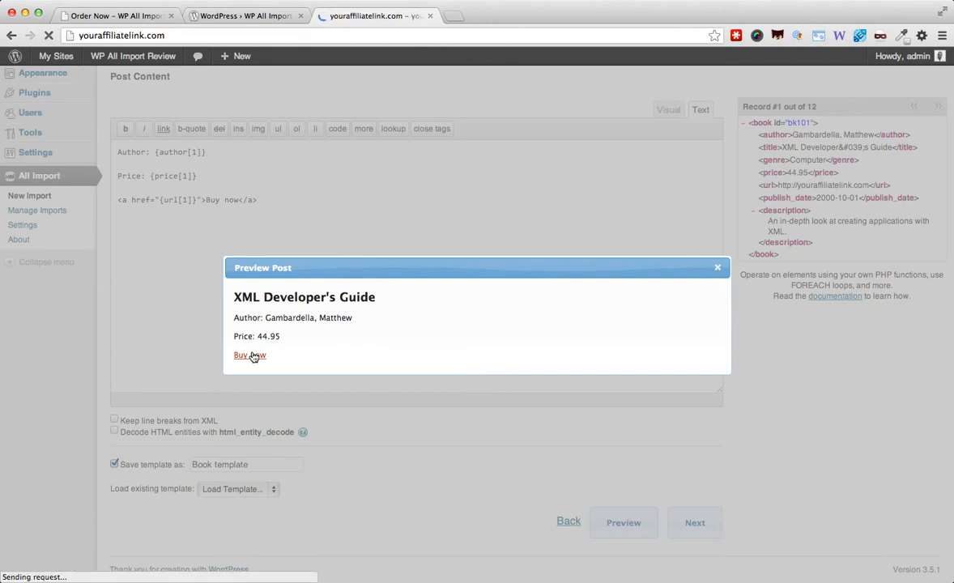
scroll(253, 357, left, 5)
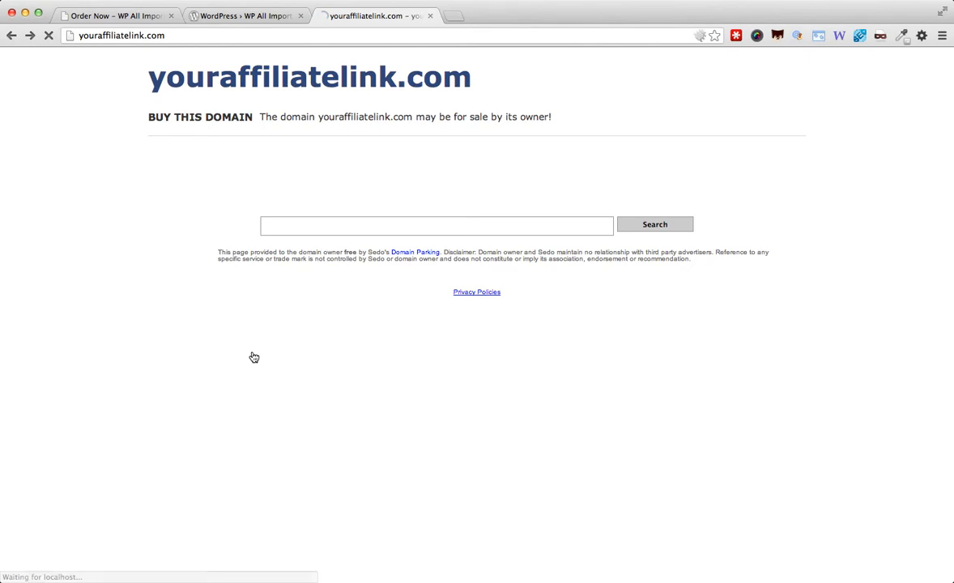
scroll(359, 300, up, 3)
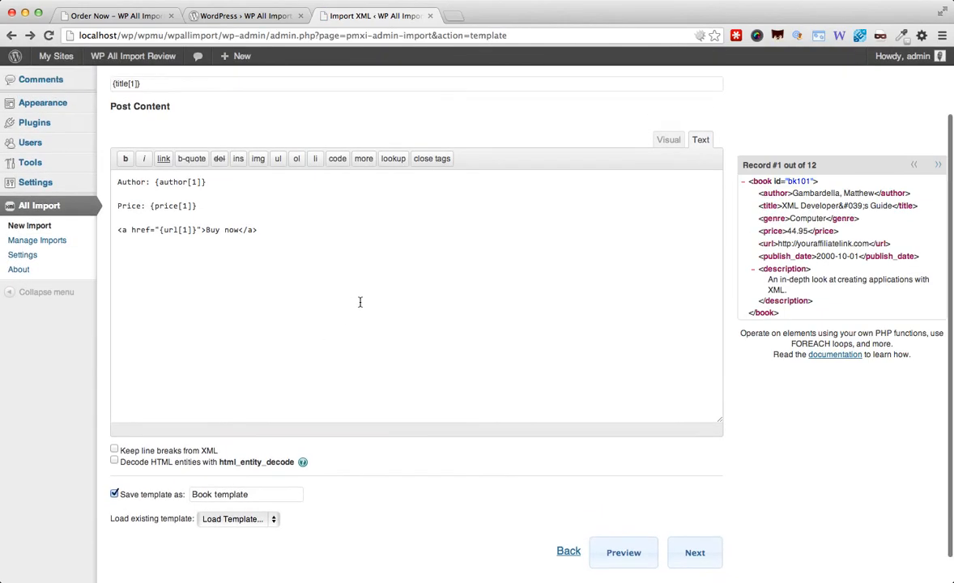
scroll(360, 302, down, 3)
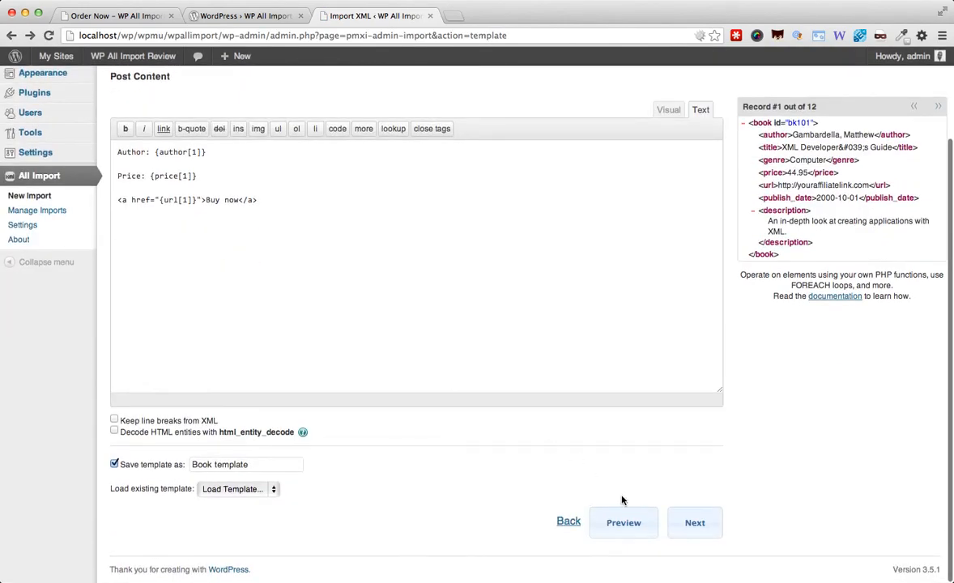
click(624, 522)
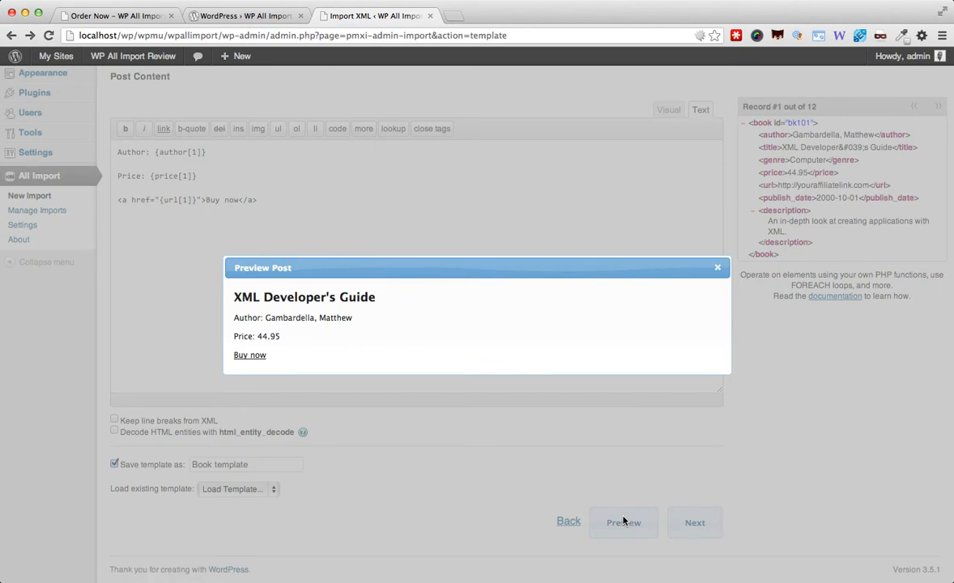
click(718, 268)
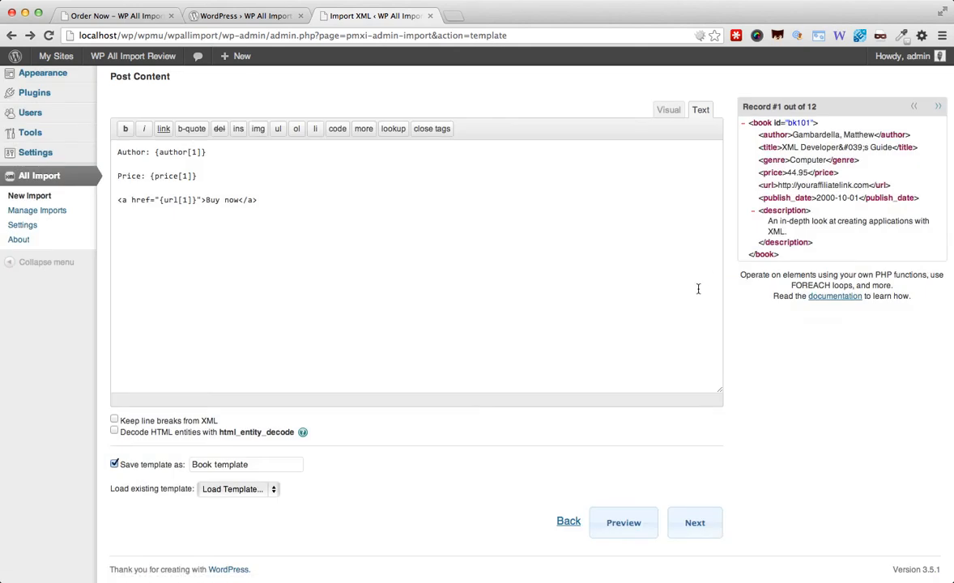
Proceed to the import options and map the XML genre element to the post categories
click(698, 526)
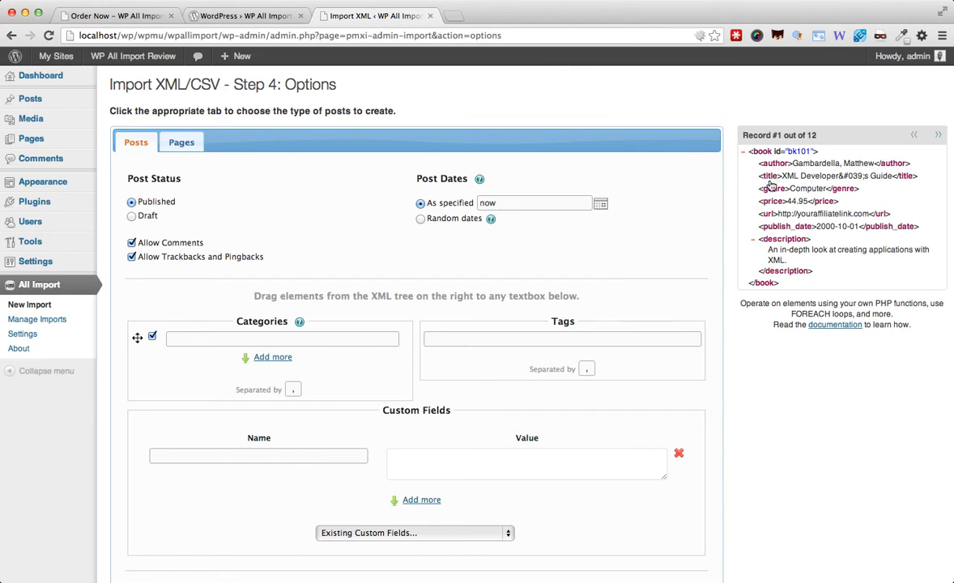
drag(772, 192, 252, 340)
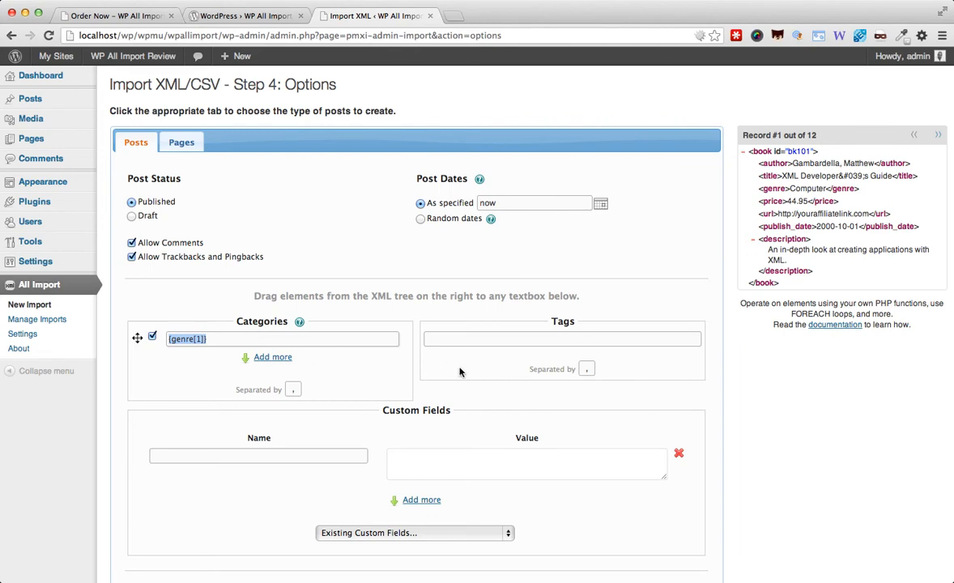
scroll(434, 366, down, 1)
scroll(433, 364, down, 1)
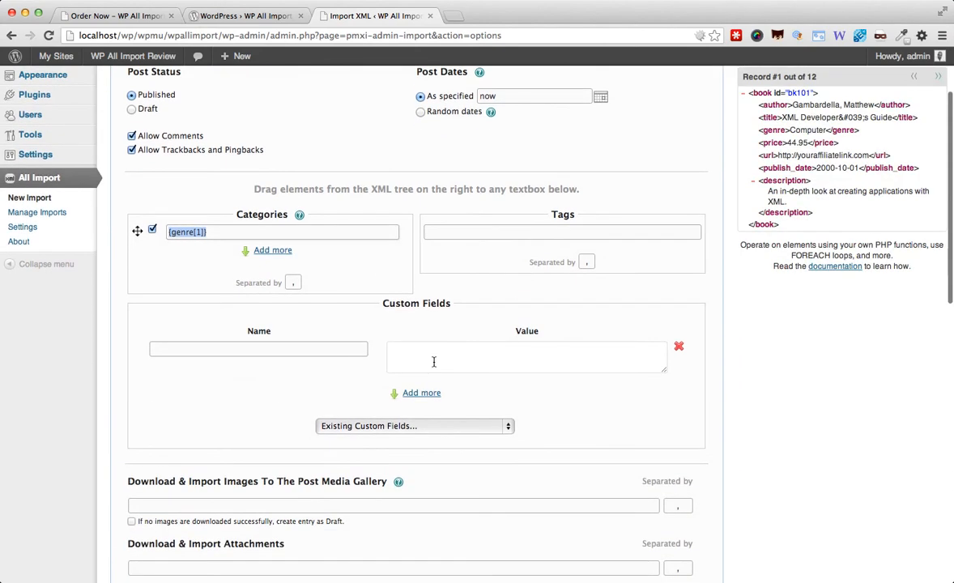
scroll(309, 232, up, 2)
scroll(309, 232, up, 1)
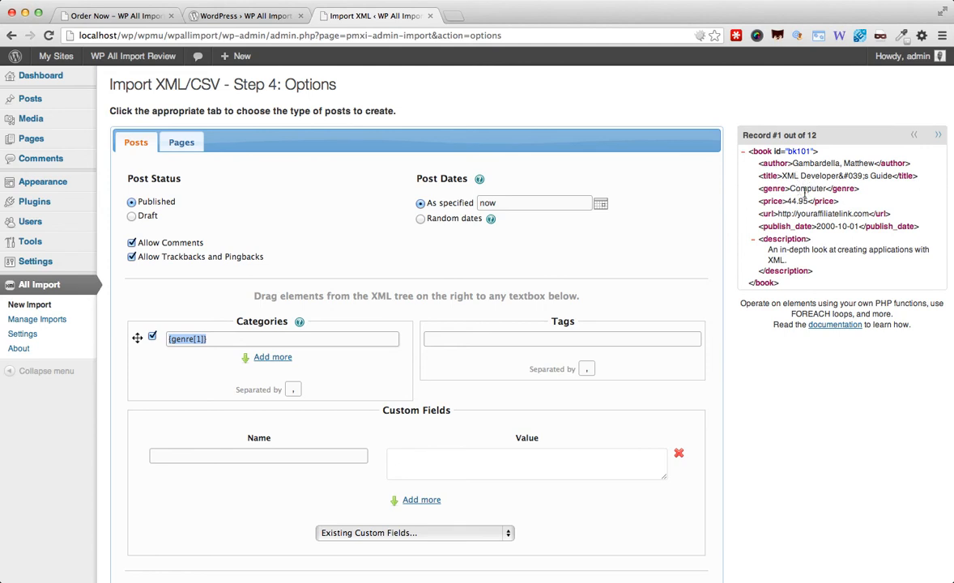
Define a custom field named "Price" with the XML price element as its value
scroll(469, 318, down, 3)
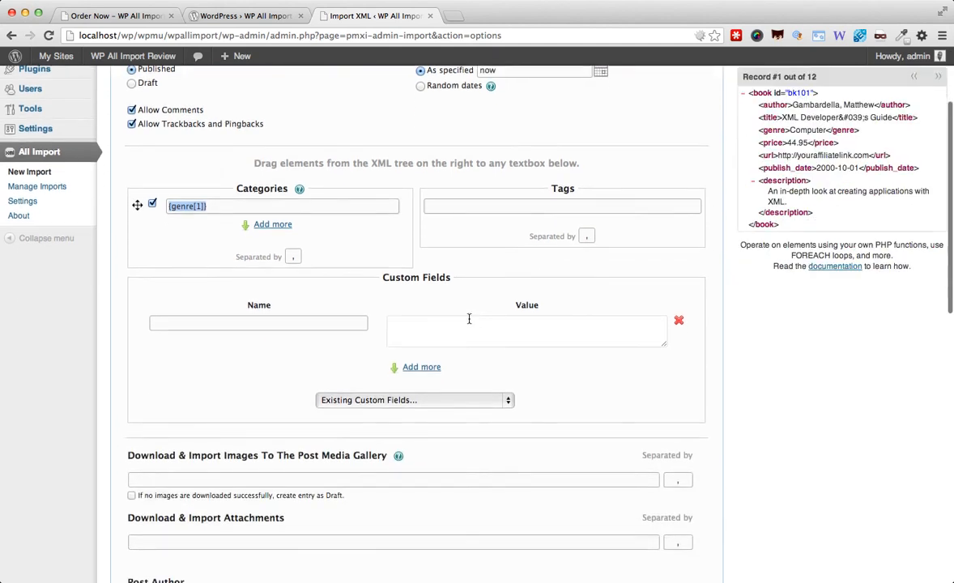
click(294, 322)
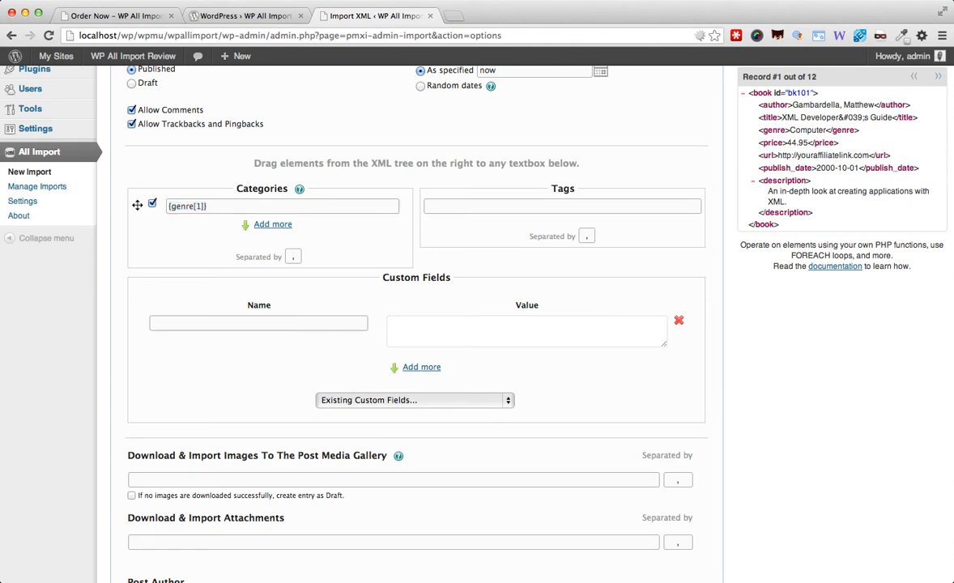
text(Price)
drag(776, 142, 508, 333)
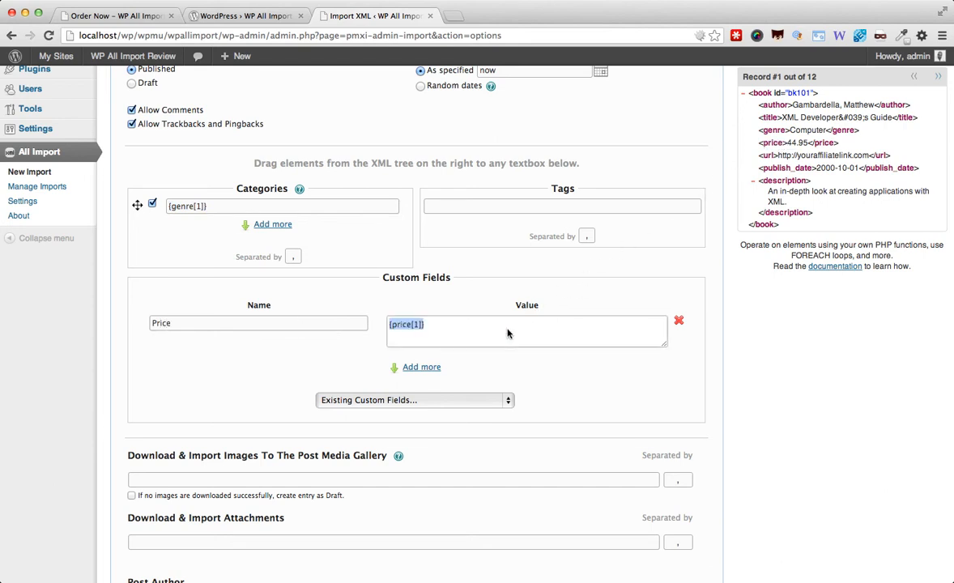
Review the remaining post and record matching options, keep their defaults, and run the import
scroll(175, 422, down, 2)
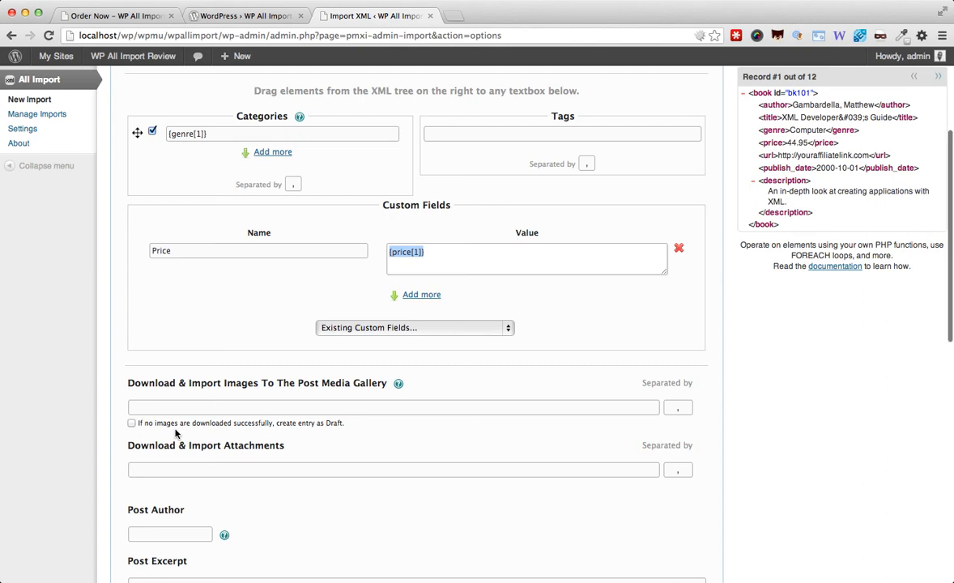
scroll(176, 433, down, 9)
scroll(176, 435, down, 3)
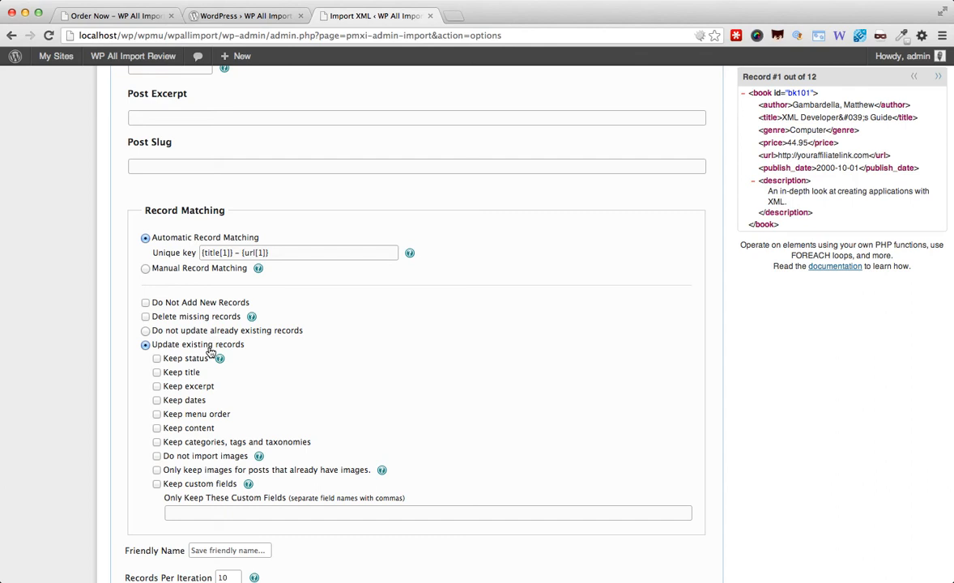
scroll(213, 372, down, 4)
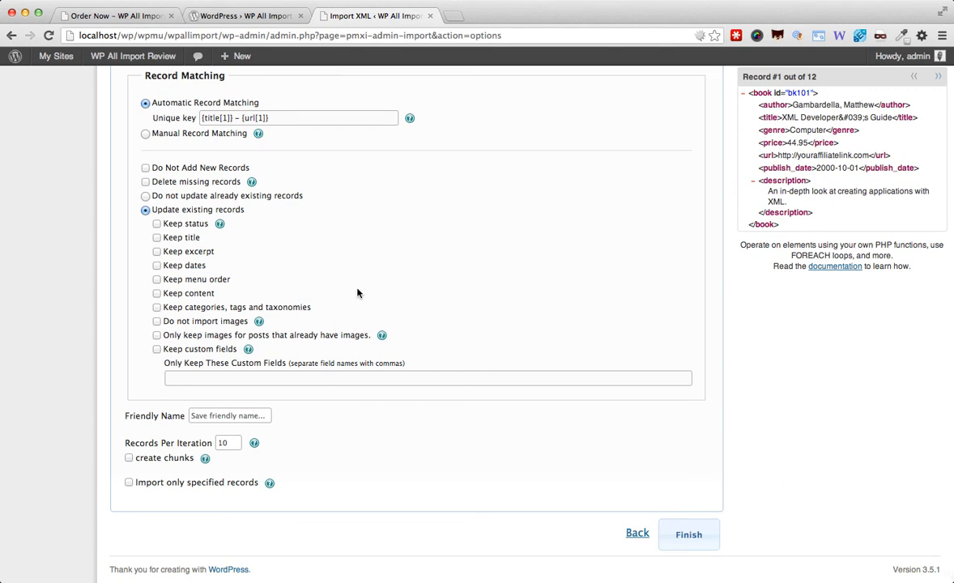
click(689, 536)
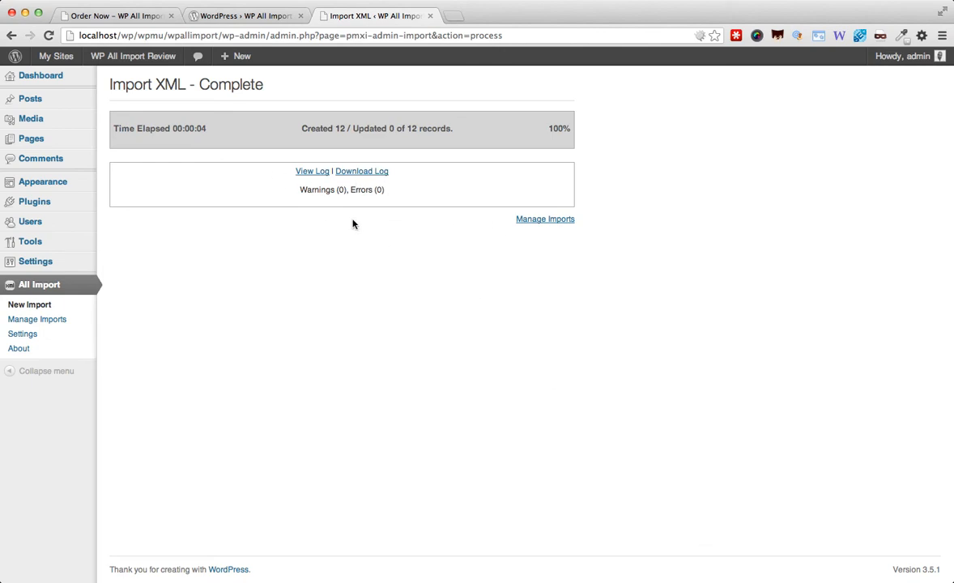
Open the list of all posts and check the titles and categories of the imported books
click(39, 107)
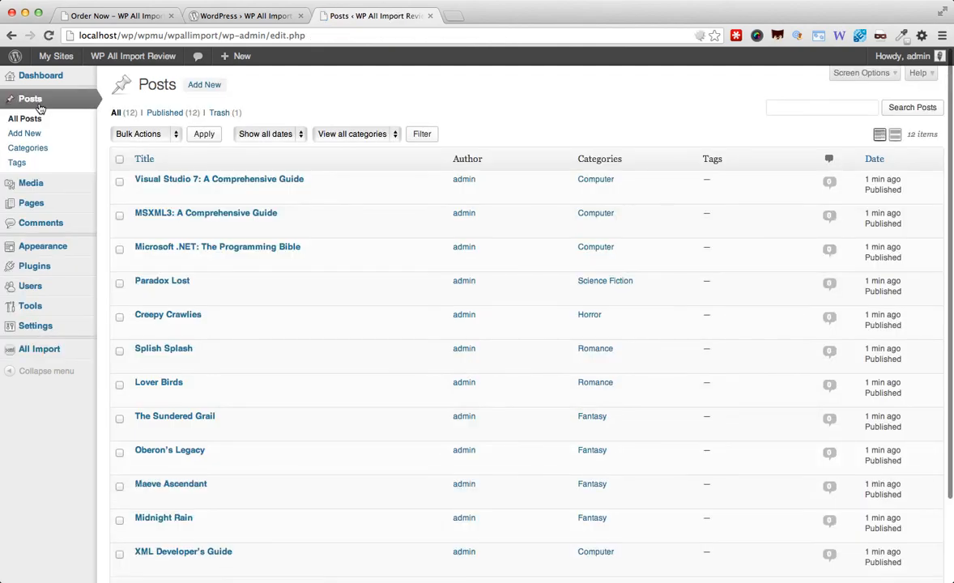
scroll(262, 256, down, 3)
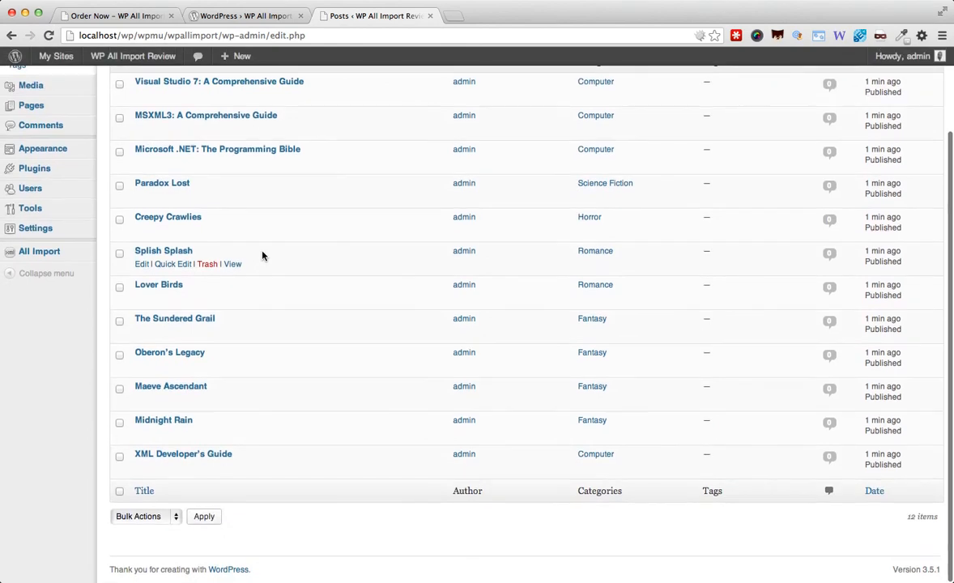
scroll(261, 256, up, 3)
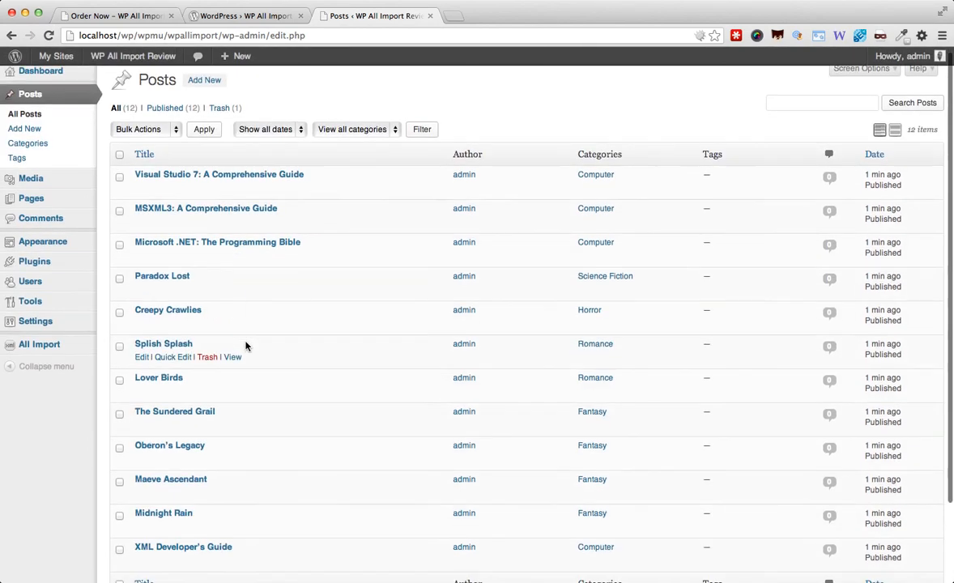
scroll(245, 347, down, 3)
scroll(263, 204, up, 3)
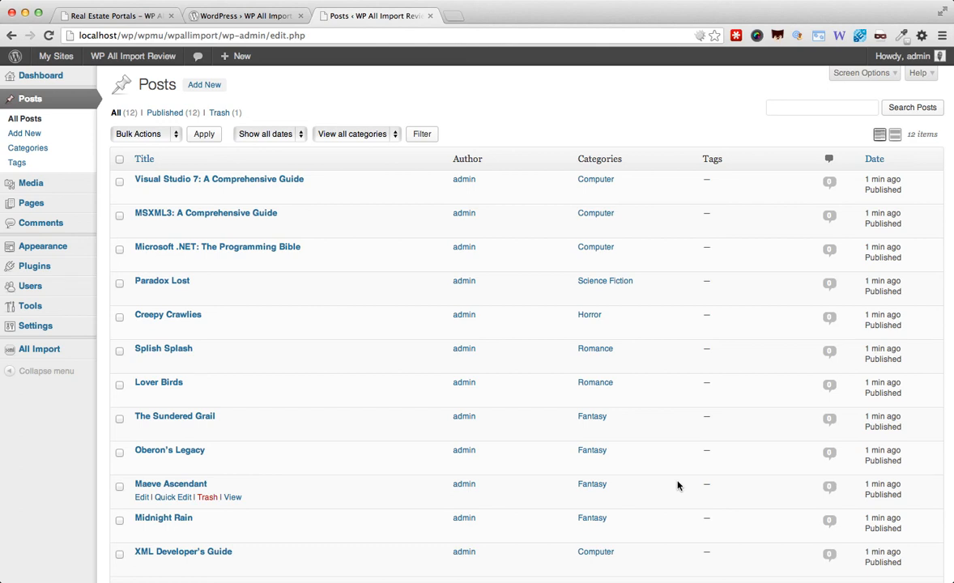
Switch to the WP All Import website and examine the Standard and Developer license pricing on its order page
click(120, 18)
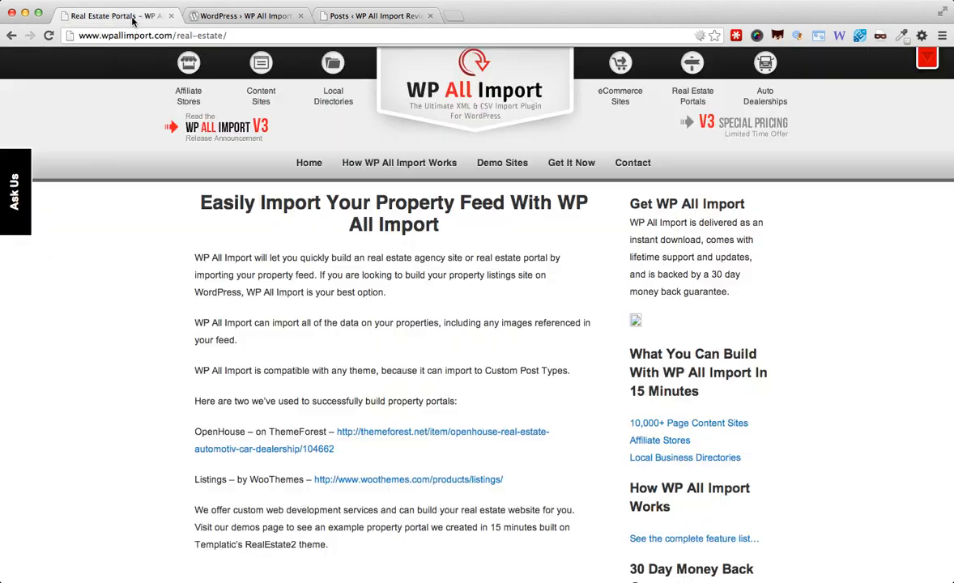
click(212, 123)
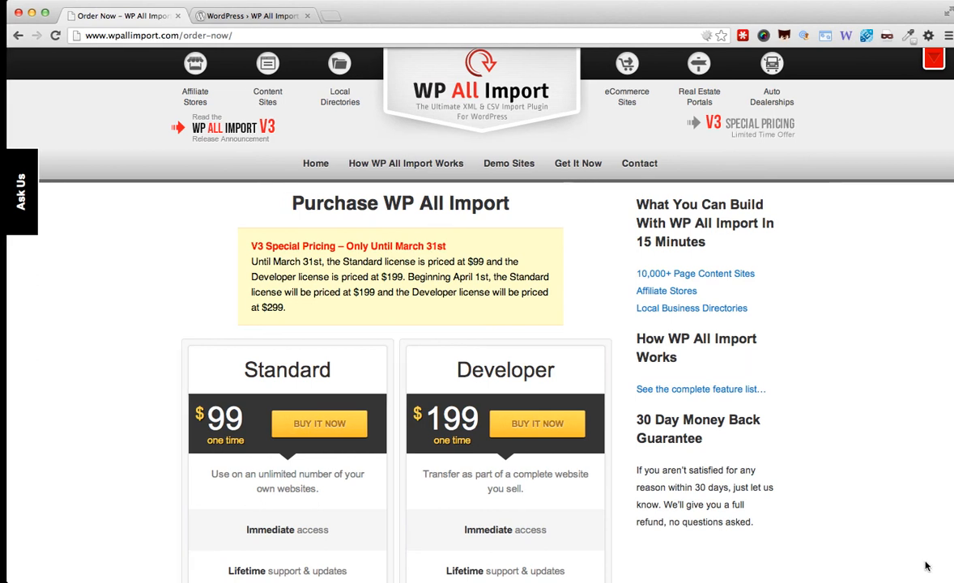
scroll(927, 567, down, 5)
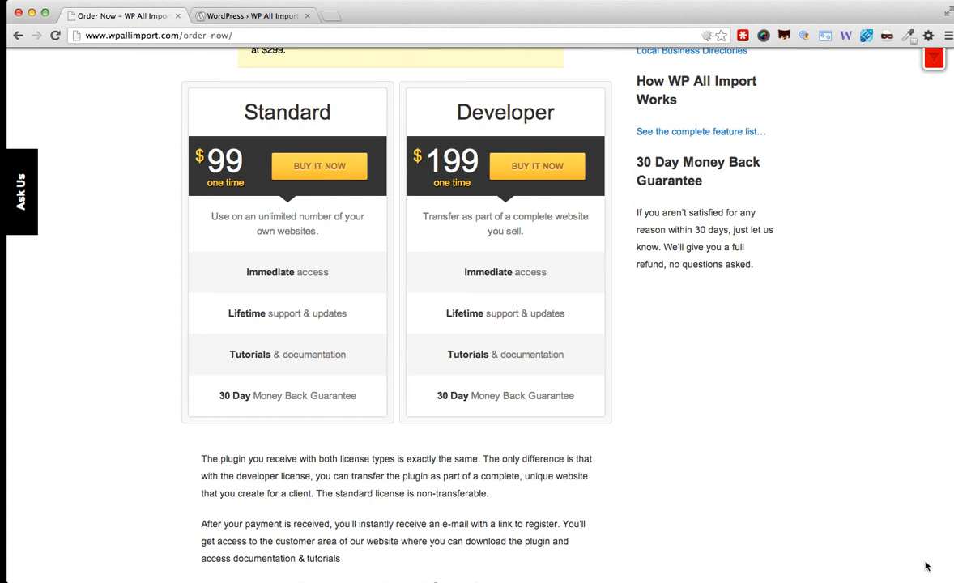
scroll(928, 567, up, 3)
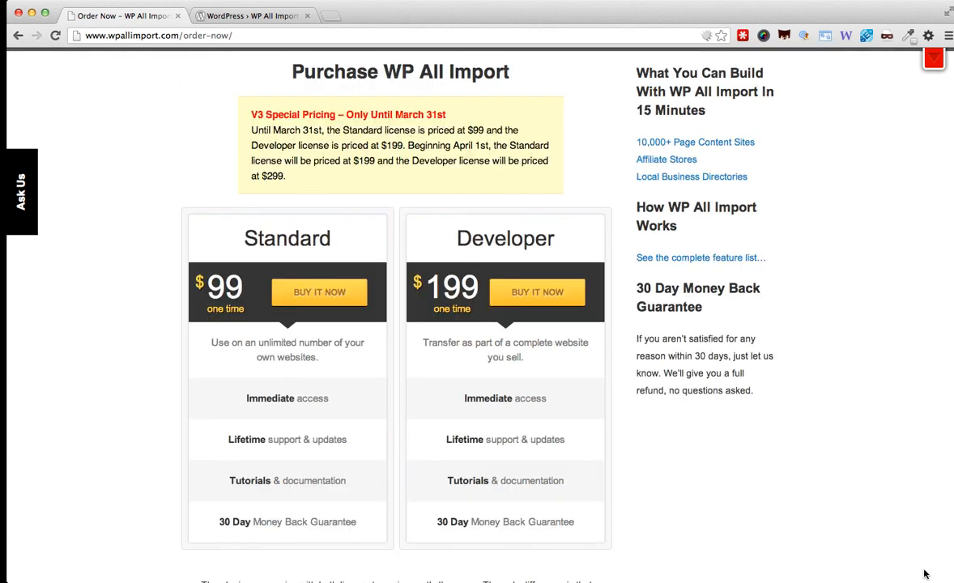